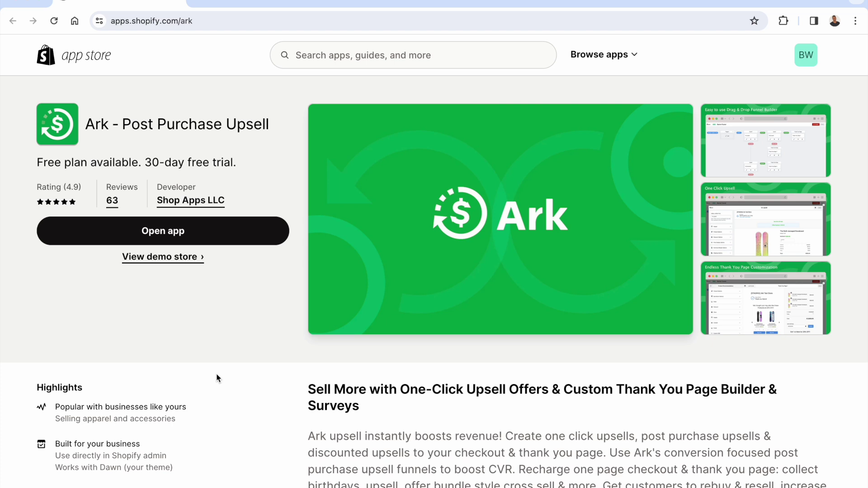
Browse the enlarged preview images on the Ark - Post Purchase Upsell listing and close the gallery.
{"action": "left_click", "coordinate": [746, 143]}
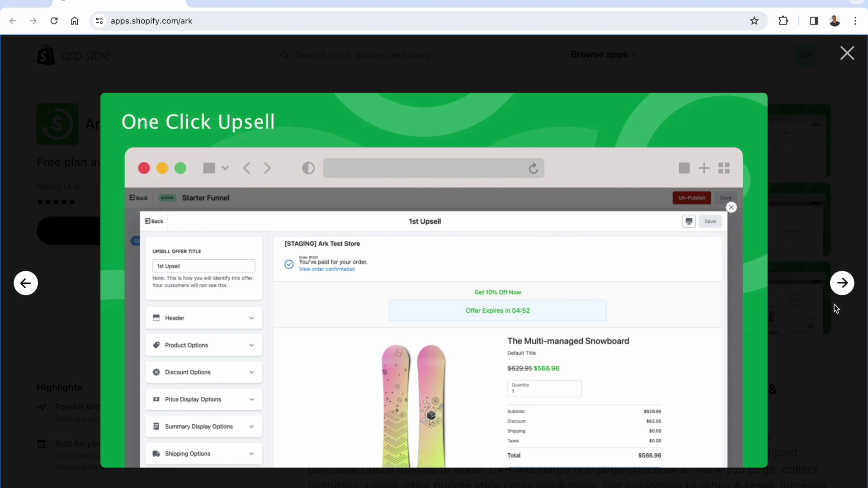
{"action": "key", "text": "Right"}
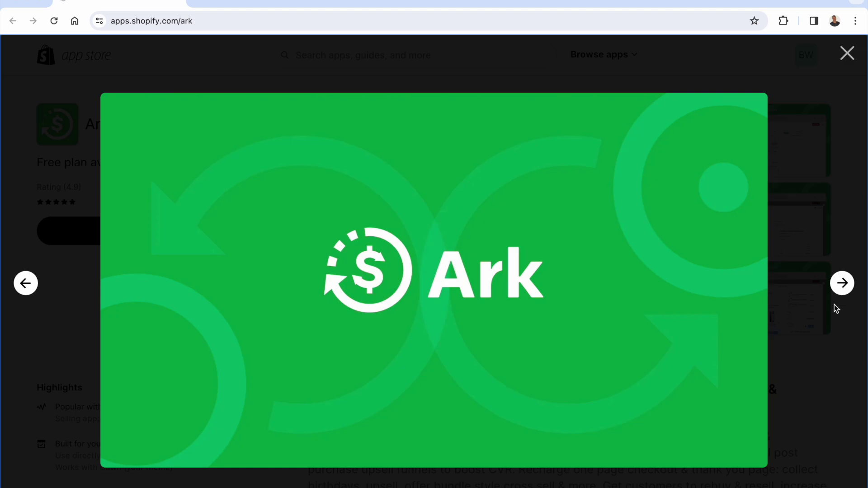
{"action": "key", "text": "Right"}
{"action": "key", "text": "Escape"}
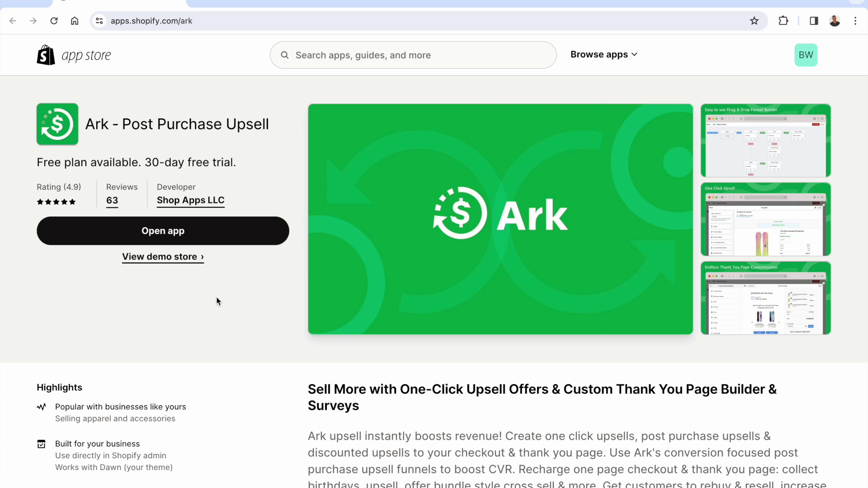
Open the Ark app, choose to publish the starter funnel, and go to the store's checkout settings for the post-purchase page.
{"action": "left_click", "coordinate": [193, 238]}
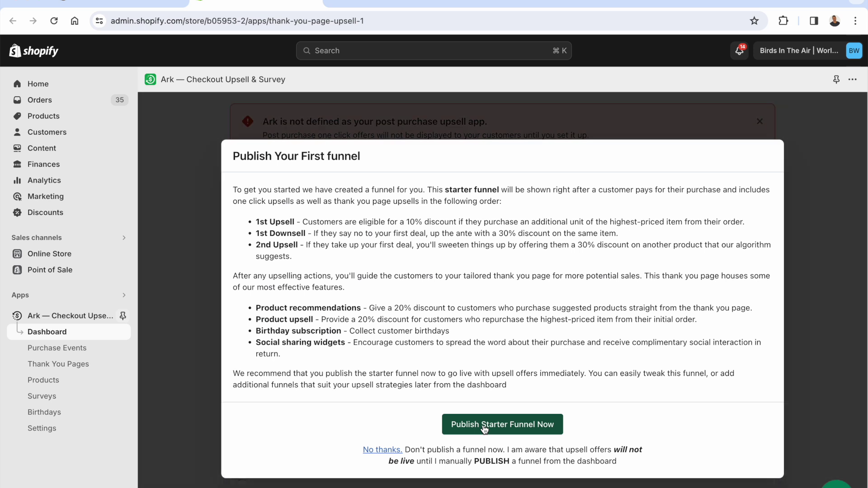
{"action": "left_click", "coordinate": [484, 427]}
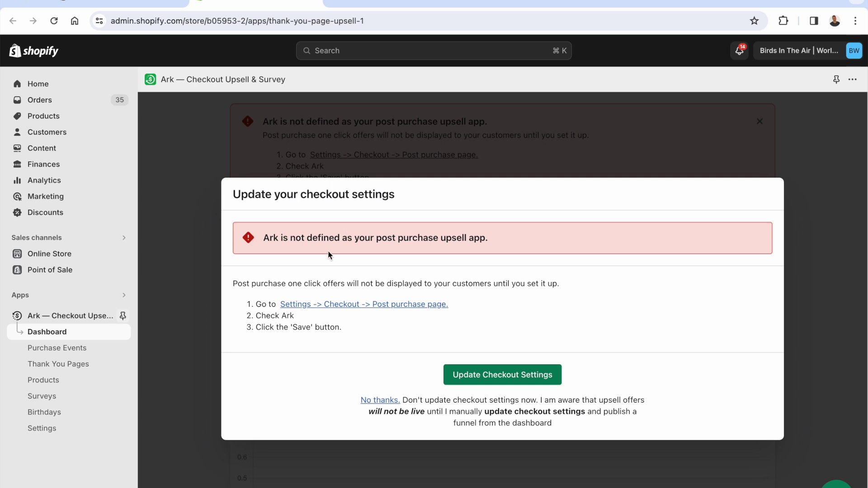
{"action": "left_click", "coordinate": [318, 309]}
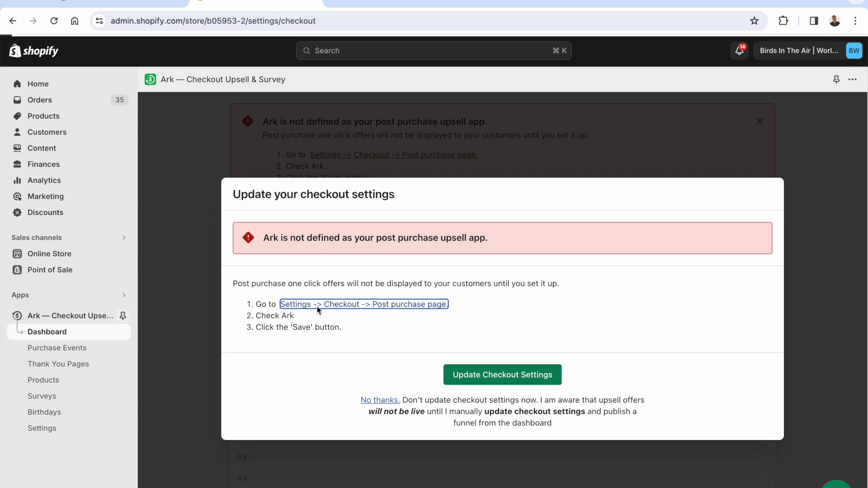
Select Ark — Checkout Upsell & Survey as the post-purchase page app in the checkout settings and save the change.
{"action": "scroll", "coordinate": [342, 181], "scroll_direction": "down", "scroll_amount": 12}
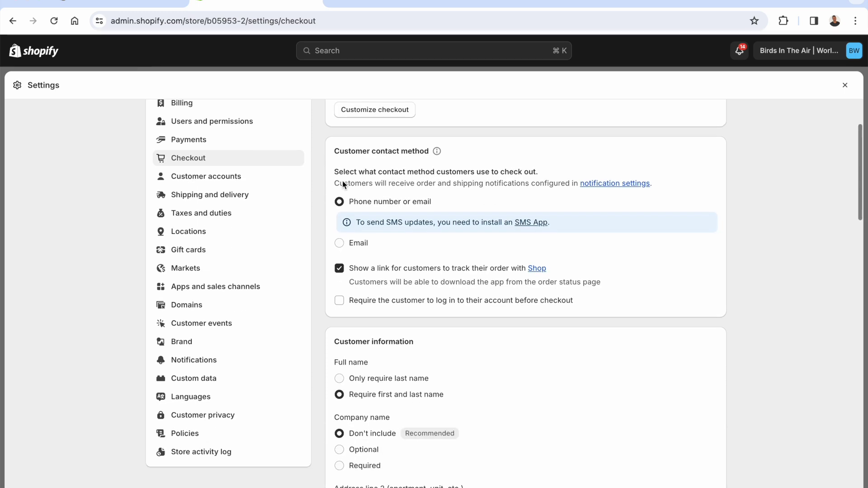
{"action": "scroll", "coordinate": [342, 180], "scroll_direction": "down", "scroll_amount": 10}
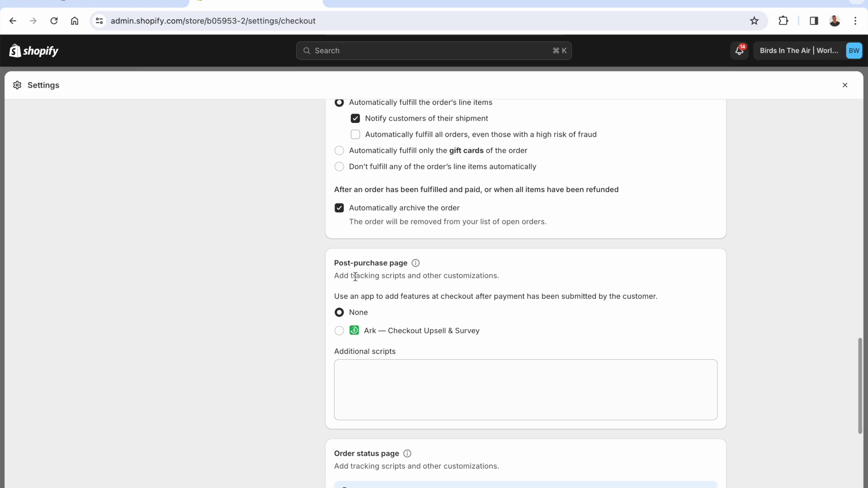
{"action": "left_click", "coordinate": [339, 332]}
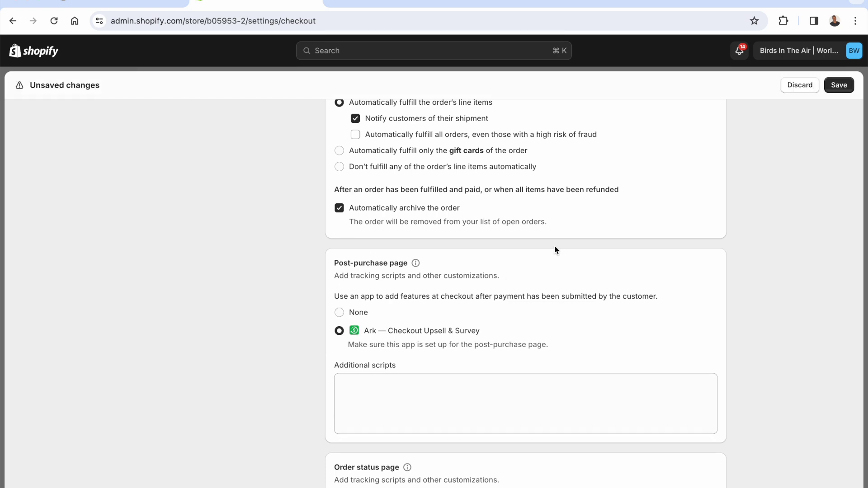
{"action": "left_click", "coordinate": [839, 84]}
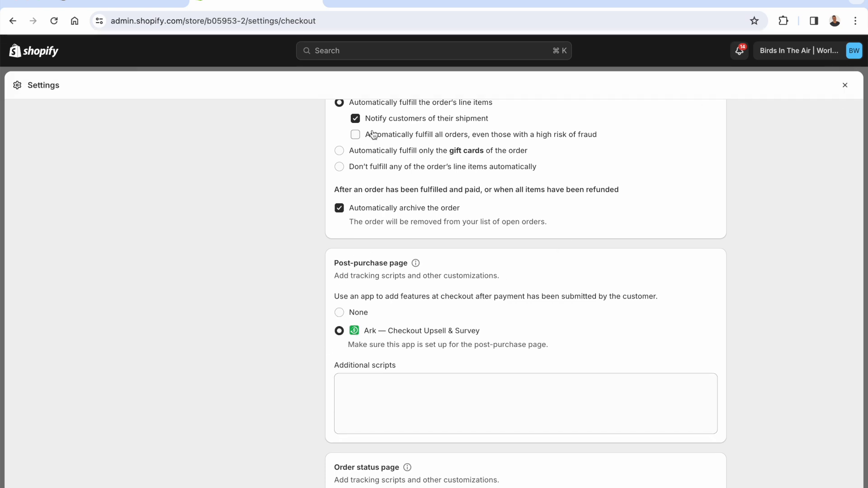
Return to the Ark dashboard and publish the starter funnel.
{"action": "right_click", "coordinate": [14, 21]}
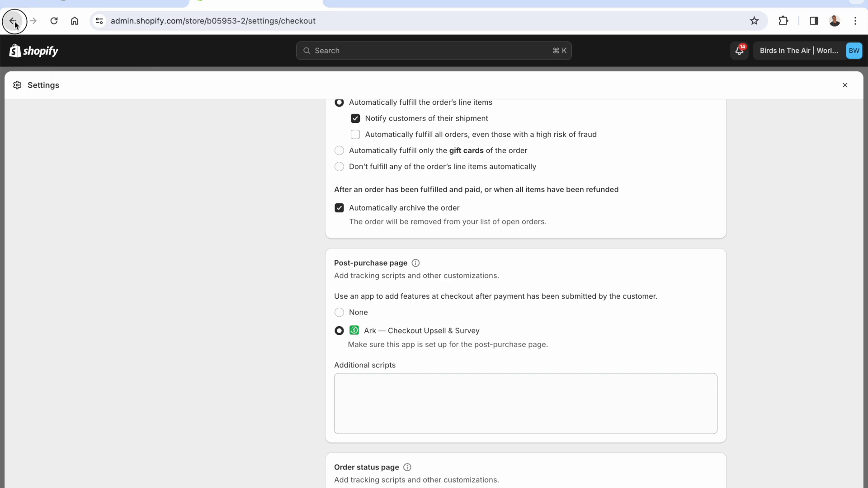
{"action": "left_click", "coordinate": [29, 43]}
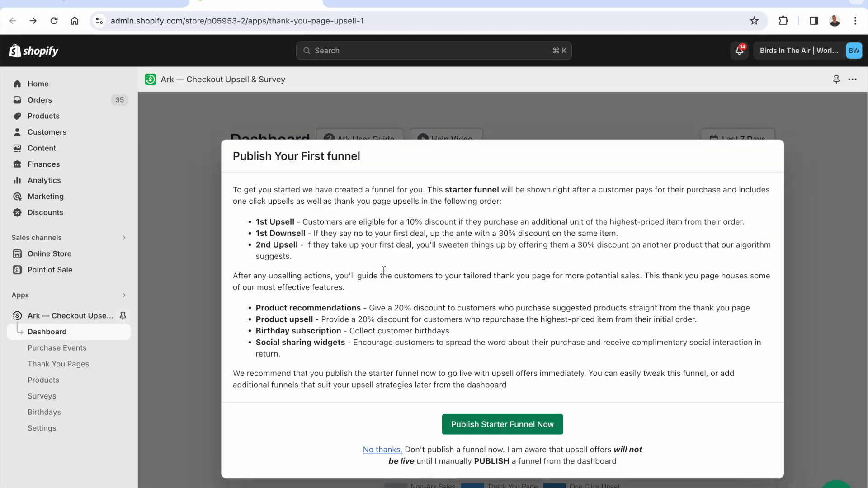
{"action": "left_click", "coordinate": [495, 427]}
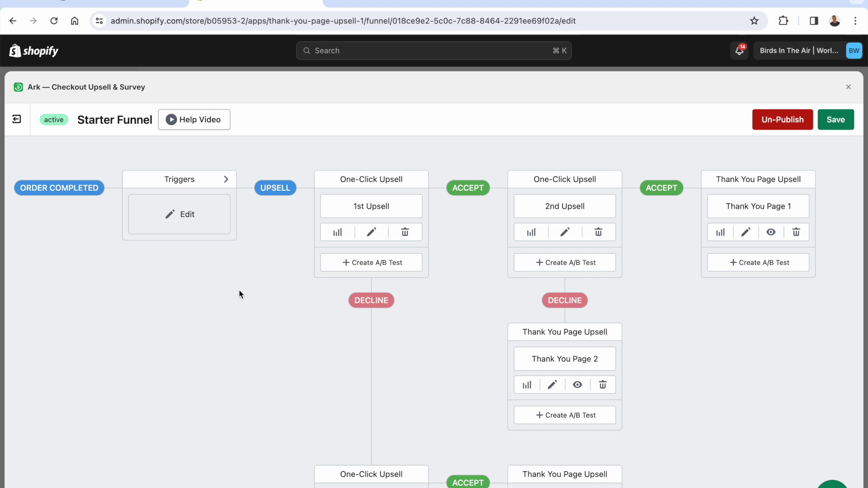
Answer the "Enjoying Ark?" prompt with "Loving it" and dismiss the review request.
{"action": "scroll", "coordinate": [177, 318], "scroll_direction": "down", "scroll_amount": 2}
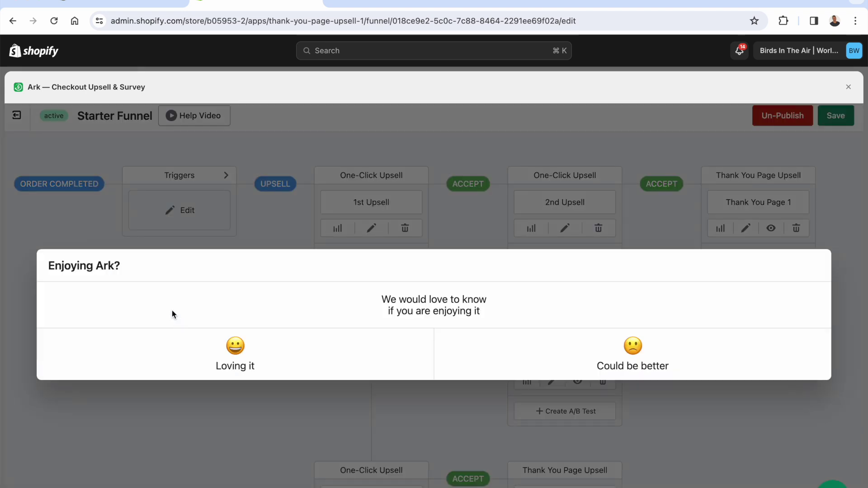
{"action": "left_click", "coordinate": [308, 360]}
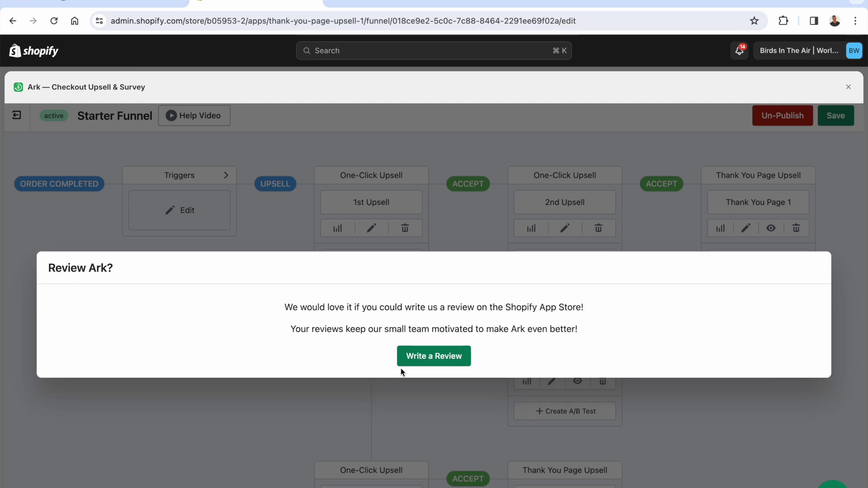
{"action": "left_click", "coordinate": [307, 414]}
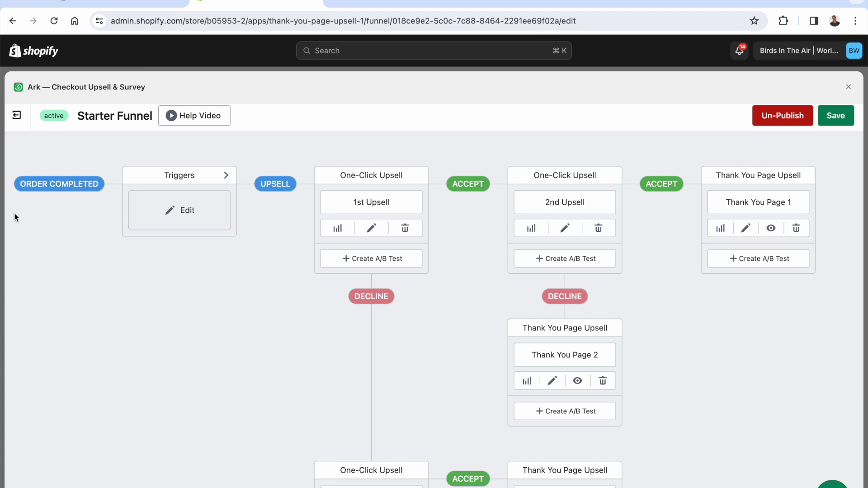
{"action": "triple_click", "coordinate": [43, 187]}
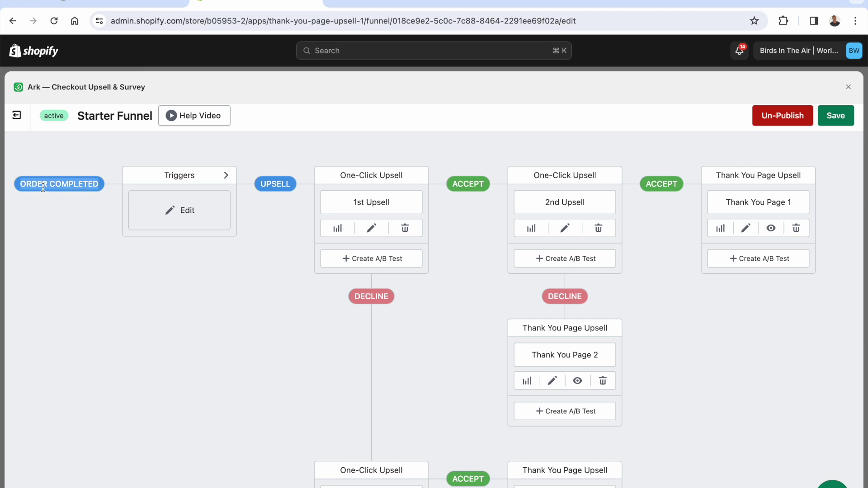
{"action": "left_click", "coordinate": [25, 270]}
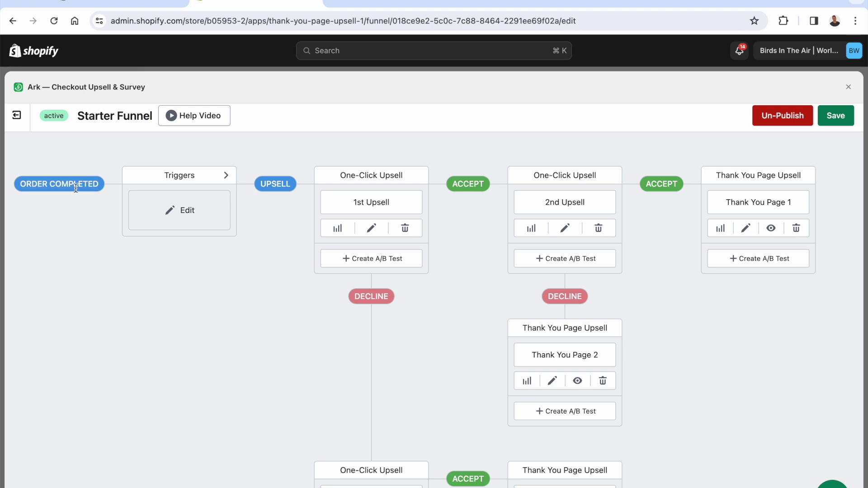
Expand the funnel's triggers, try limiting the funnel to 20 percent of customers, and switch that limit off again.
{"action": "left_click", "coordinate": [165, 218]}
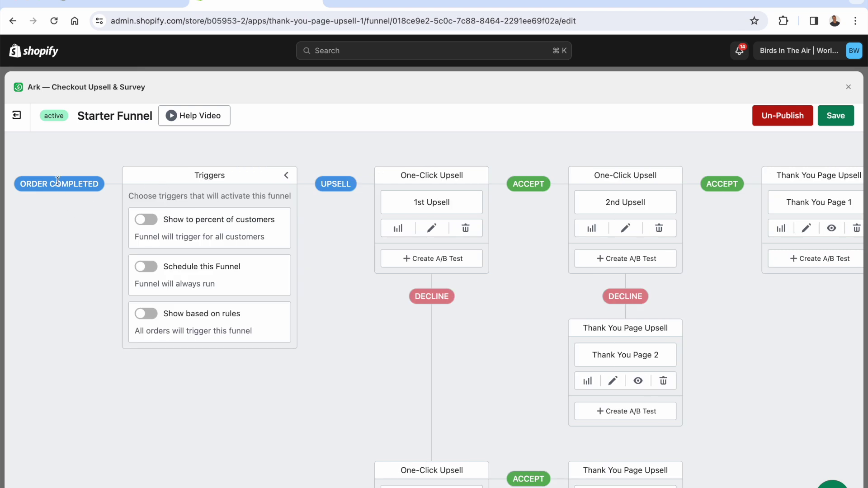
{"action": "left_click", "coordinate": [143, 221]}
{"action": "left_click", "coordinate": [173, 244]}
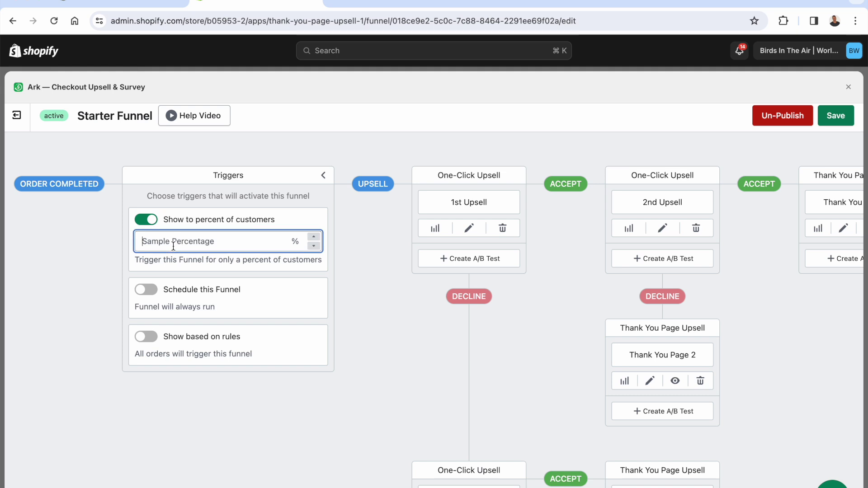
{"action": "type", "text": "20"}
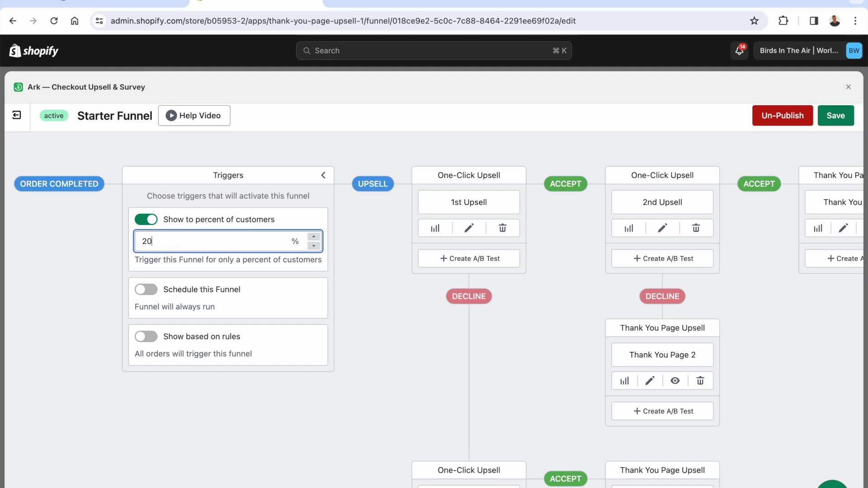
{"action": "left_click", "coordinate": [153, 224]}
Try scheduling the funnel with the specific end date option, and switch the end date and the schedule off again.
{"action": "left_click", "coordinate": [145, 267]}
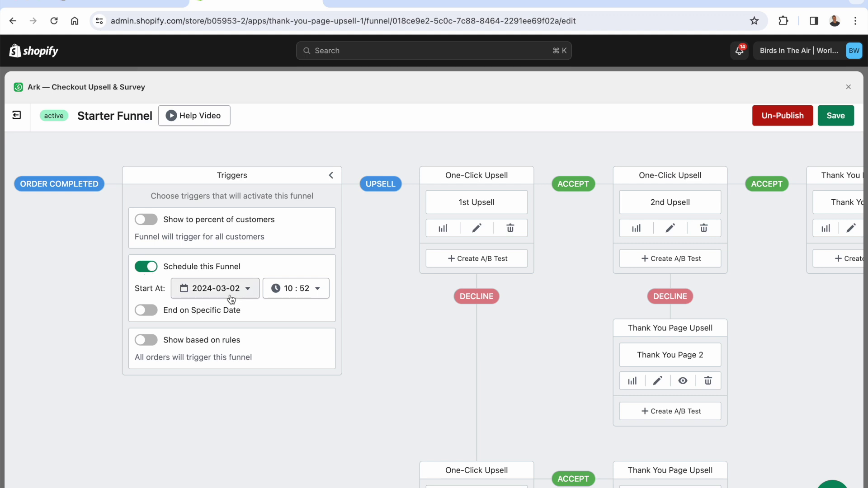
{"action": "left_click", "coordinate": [143, 312]}
{"action": "left_click", "coordinate": [143, 312]}
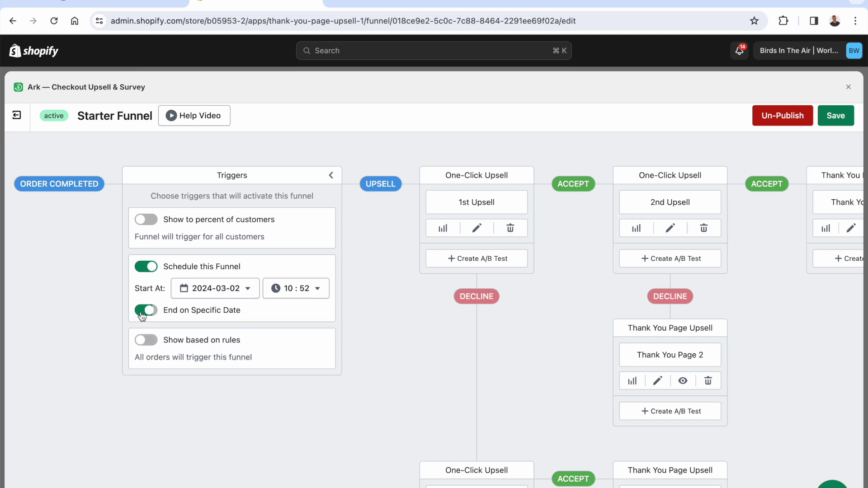
{"action": "left_click", "coordinate": [146, 267]}
Try the rule-based trigger for the funnel, switch it off again, and collapse the trigger settings.
{"action": "left_click", "coordinate": [146, 313]}
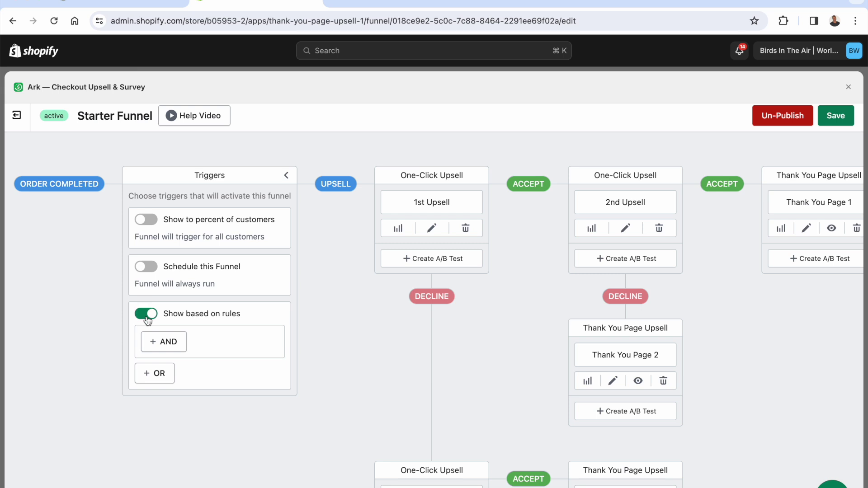
{"action": "left_click", "coordinate": [144, 312]}
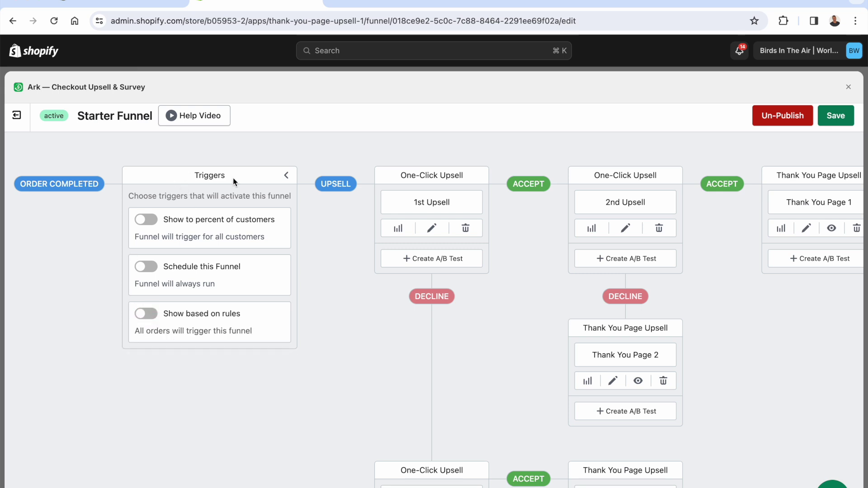
{"action": "left_click", "coordinate": [284, 176]}
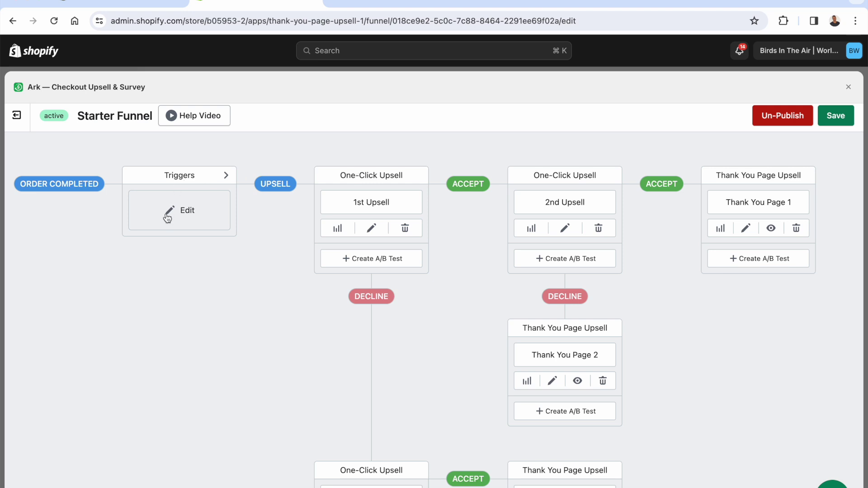
Examine the starter funnel's flow of one-click upsells, downsell and thank you pages along the accept and decline branches.
{"action": "triple_click", "coordinate": [371, 173]}
{"action": "left_click", "coordinate": [289, 204]}
{"action": "scroll", "coordinate": [265, 278], "scroll_direction": "down", "scroll_amount": 2}
{"action": "scroll", "coordinate": [265, 278], "scroll_direction": "up", "scroll_amount": 2}
{"action": "scroll", "coordinate": [265, 278], "scroll_direction": "down", "scroll_amount": 1}
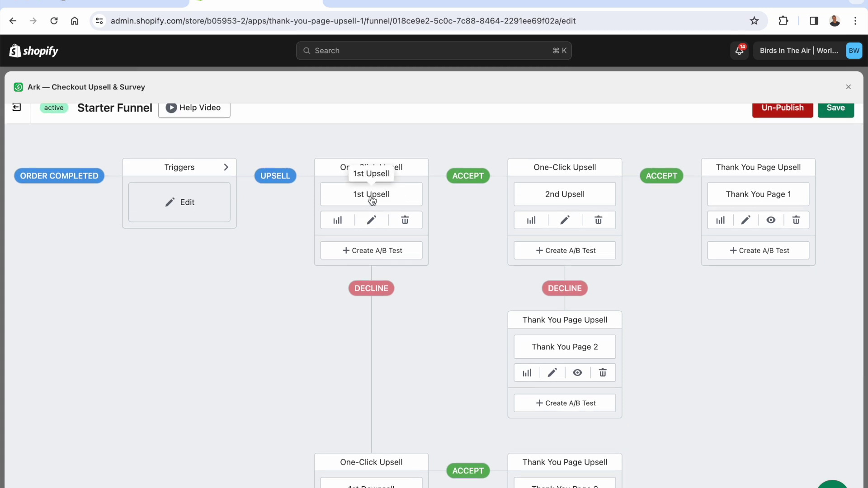
{"action": "left_click", "coordinate": [371, 199]}
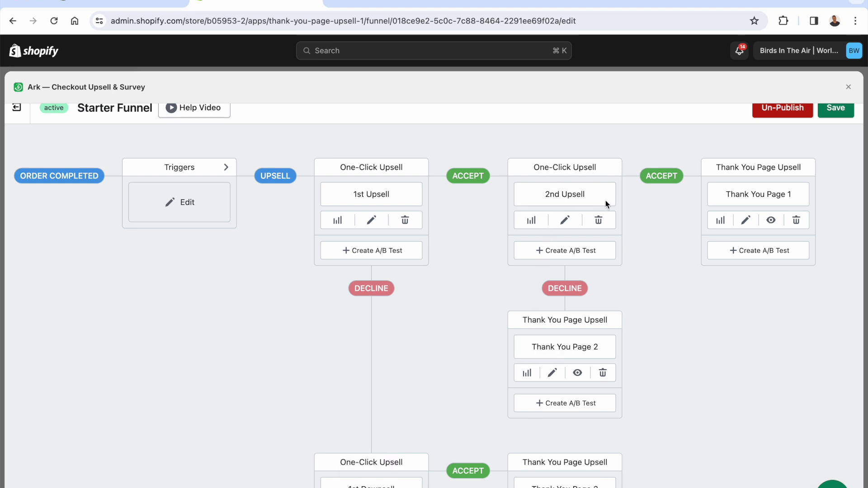
{"action": "scroll", "coordinate": [737, 319], "scroll_direction": "down", "scroll_amount": 5}
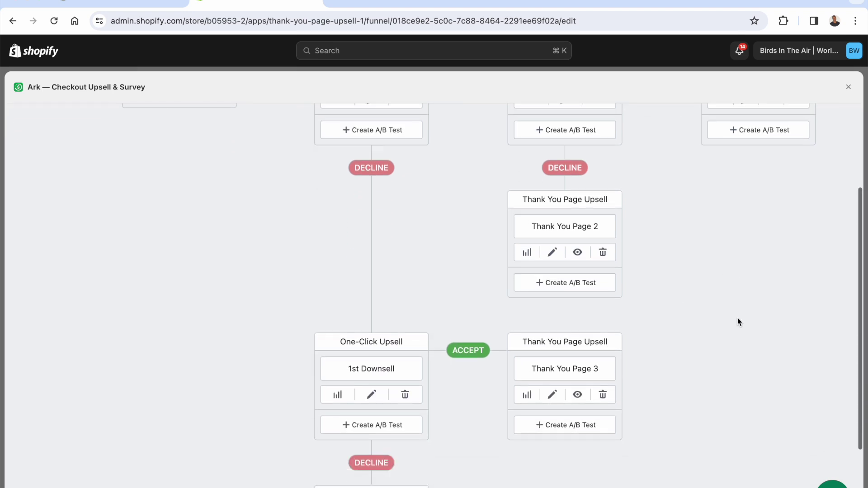
{"action": "scroll", "coordinate": [416, 381], "scroll_direction": "up", "scroll_amount": 5}
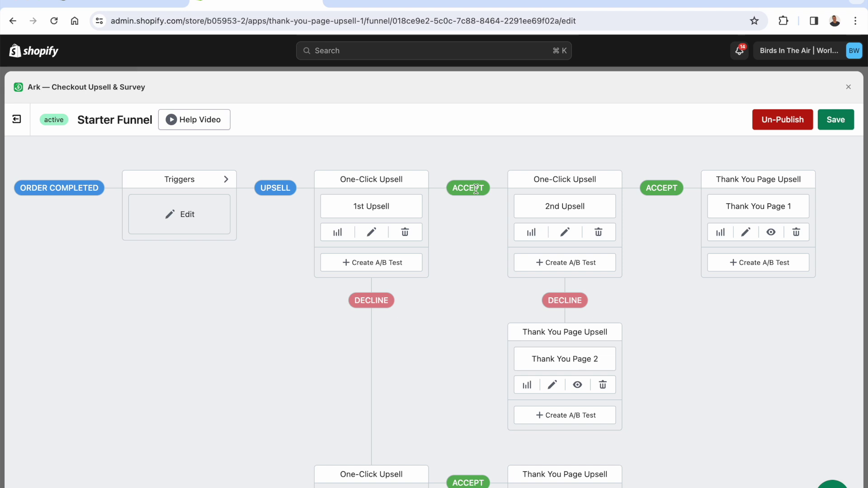
{"action": "scroll", "coordinate": [526, 236], "scroll_direction": "down", "scroll_amount": 3}
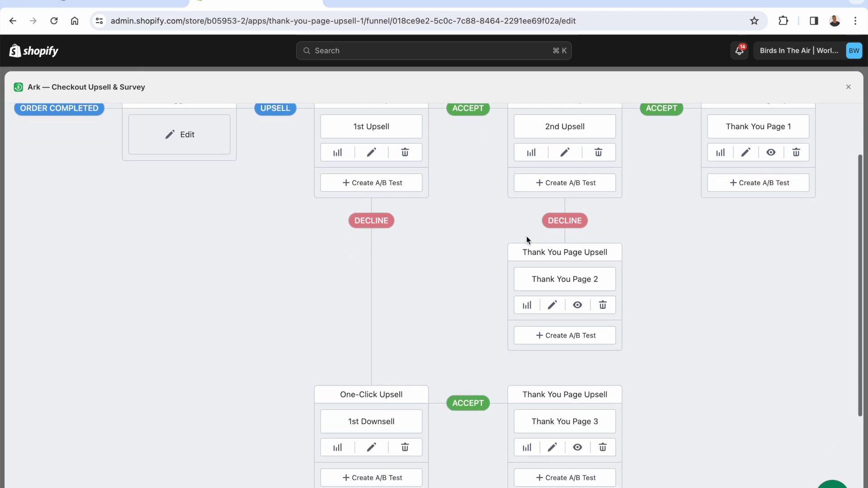
{"action": "scroll", "coordinate": [567, 287], "scroll_direction": "up", "scroll_amount": 3}
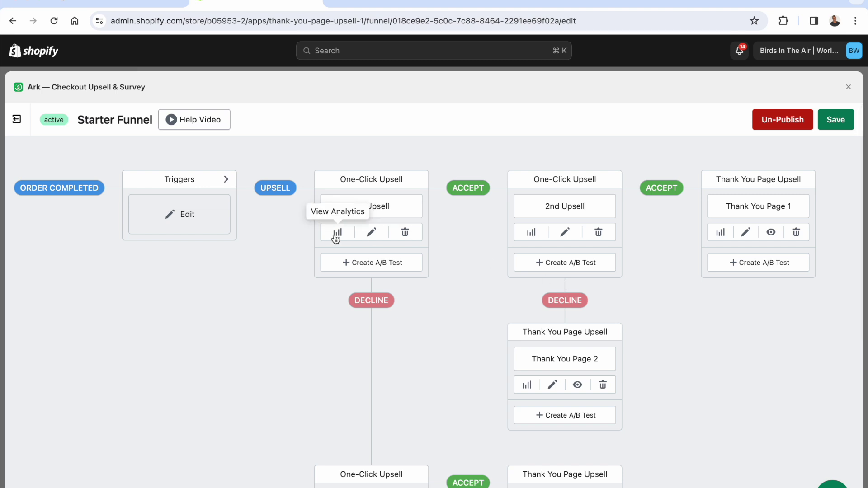
View the analytics of the 1st Upsell offer and close them.
{"action": "left_click", "coordinate": [336, 233]}
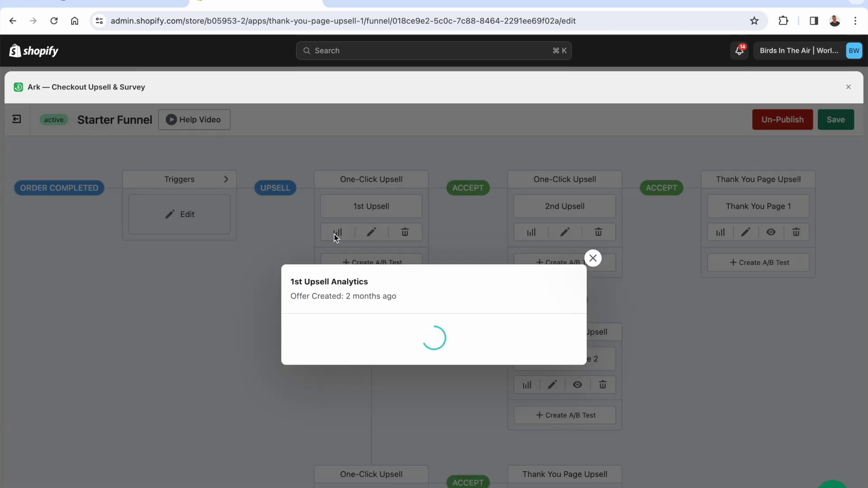
{"action": "left_click_drag", "start_coordinate": [329, 276], "coordinate": [398, 276]}
{"action": "left_click", "coordinate": [397, 276]}
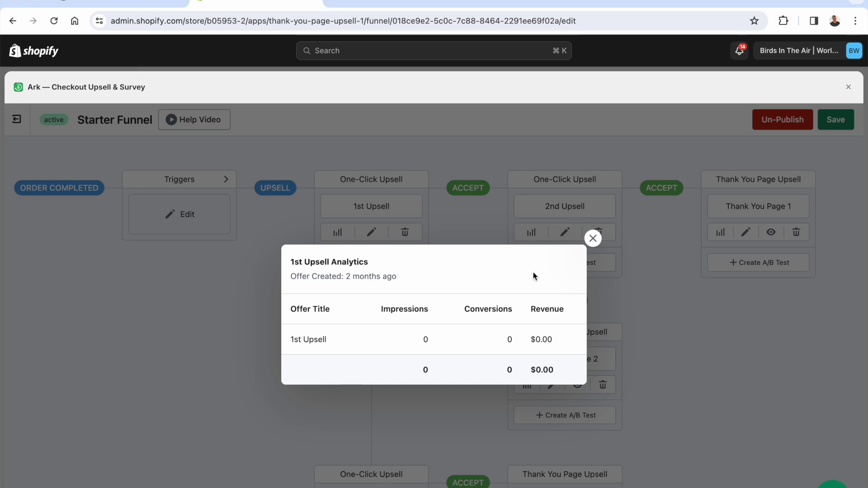
{"action": "left_click", "coordinate": [594, 239]}
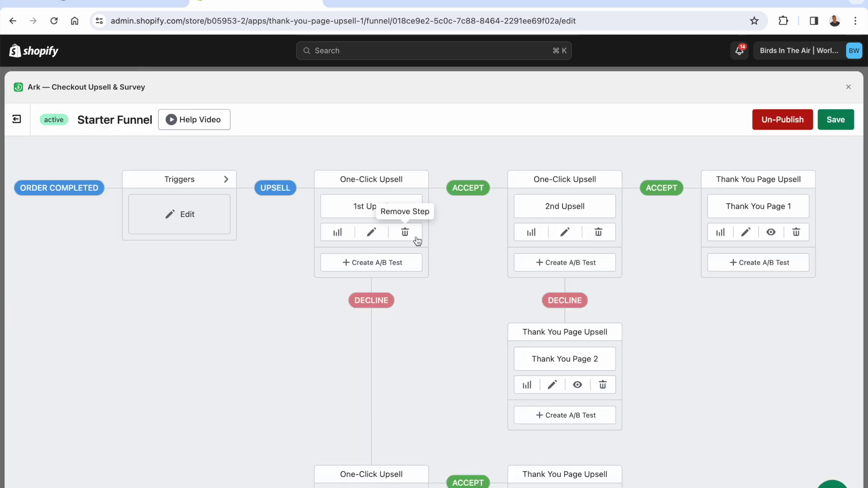
Open the 1st Upsell offer for editing and look over its preview page.
{"action": "left_click", "coordinate": [371, 232]}
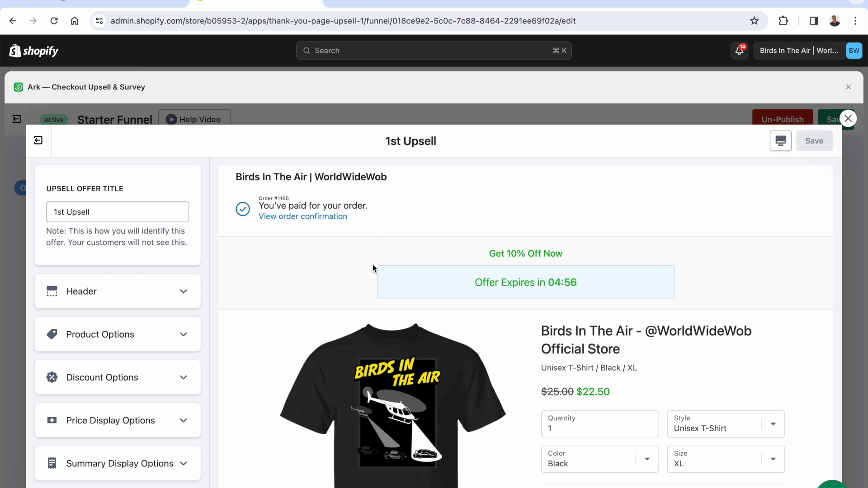
{"action": "scroll", "coordinate": [332, 339], "scroll_direction": "down", "scroll_amount": 5}
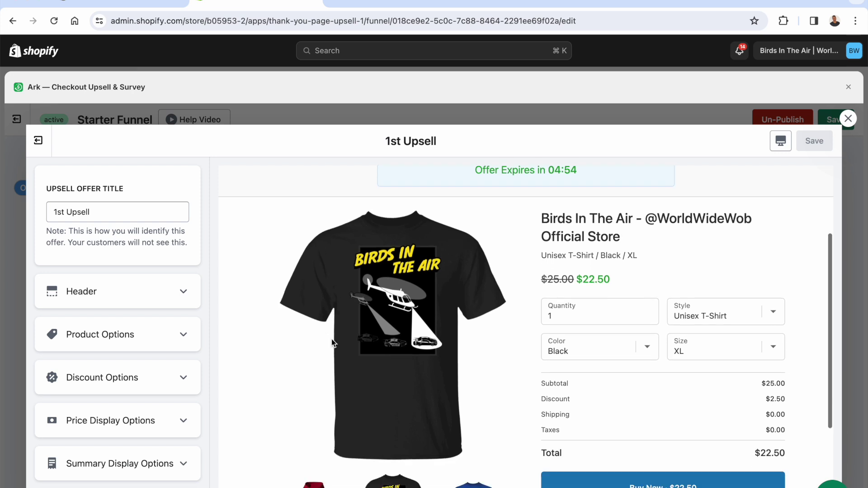
{"action": "scroll", "coordinate": [332, 338], "scroll_direction": "up", "scroll_amount": 3}
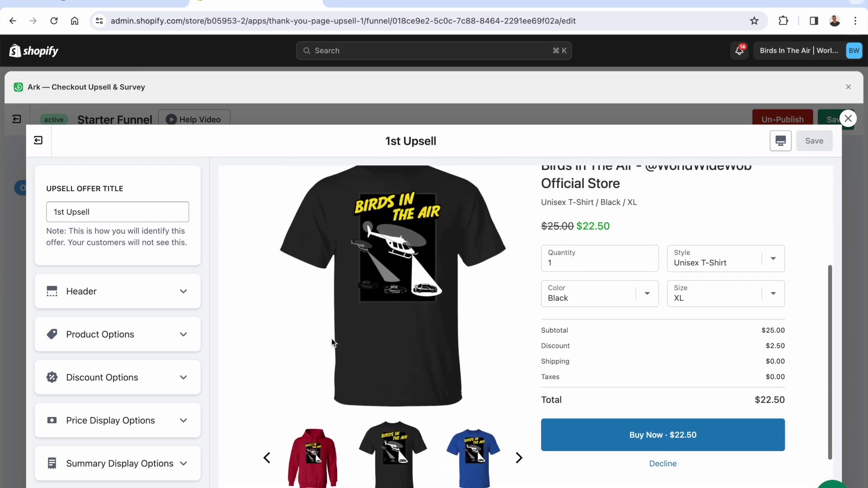
{"action": "left_click", "coordinate": [159, 325]}
{"action": "scroll", "coordinate": [181, 335], "scroll_direction": "down", "scroll_amount": 1}
{"action": "scroll", "coordinate": [182, 337], "scroll_direction": "down", "scroll_amount": 1}
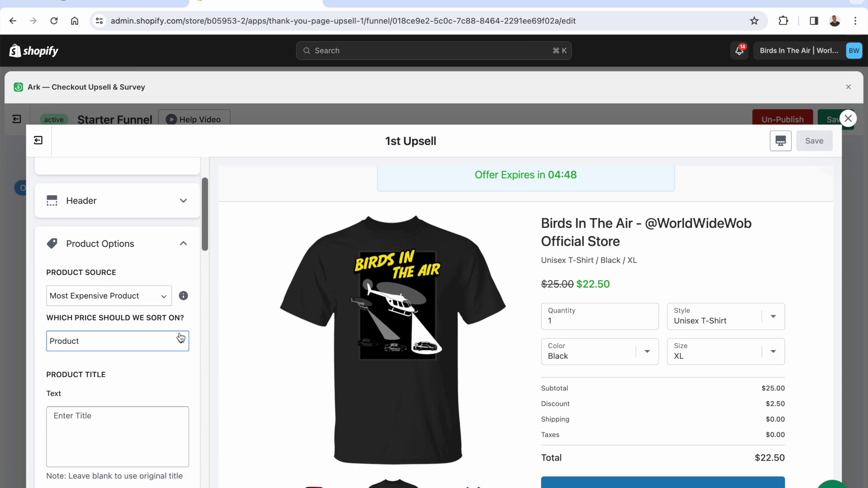
{"action": "left_click", "coordinate": [147, 298]}
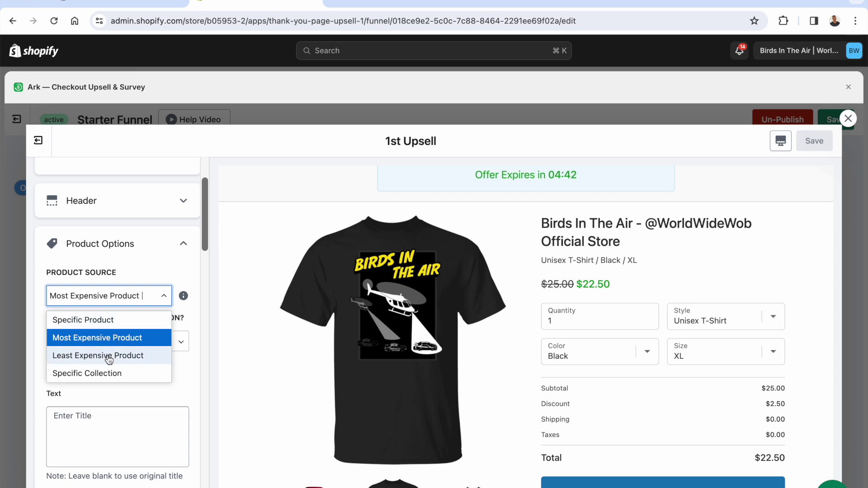
{"action": "left_click", "coordinate": [95, 319]}
{"action": "left_click", "coordinate": [116, 334]}
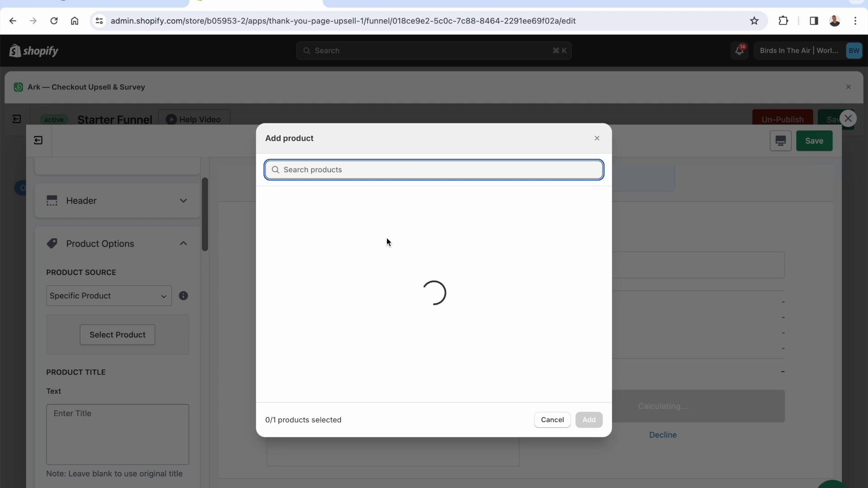
{"action": "scroll", "coordinate": [342, 267], "scroll_direction": "down", "scroll_amount": 5}
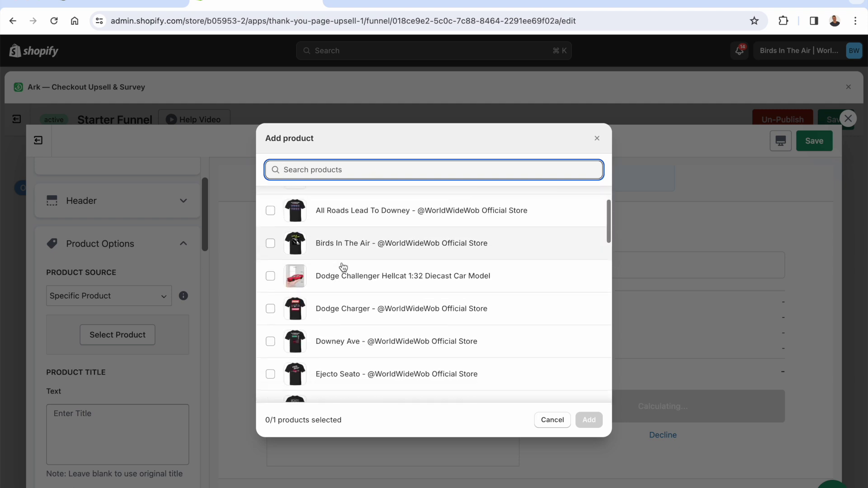
{"action": "left_click", "coordinate": [270, 250]}
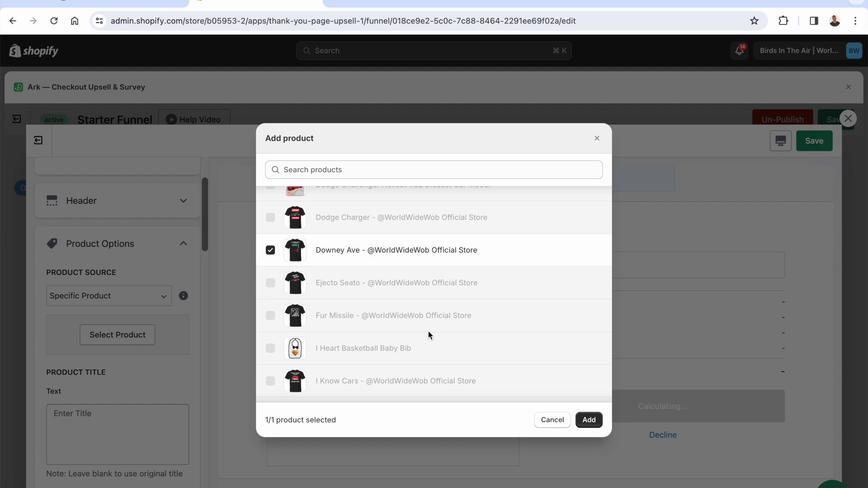
{"action": "left_click", "coordinate": [589, 420]}
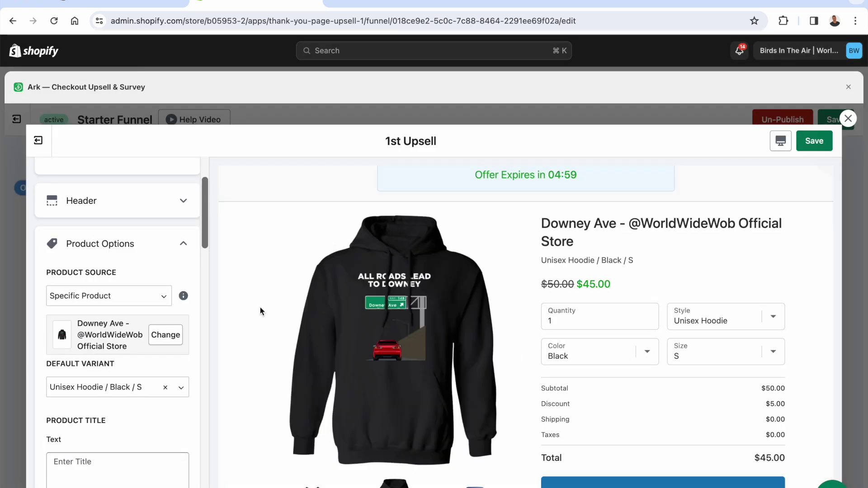
Set the upsell product's default variant to Unisex Hoodie / Carolina Blue / L.
{"action": "left_click", "coordinate": [121, 388]}
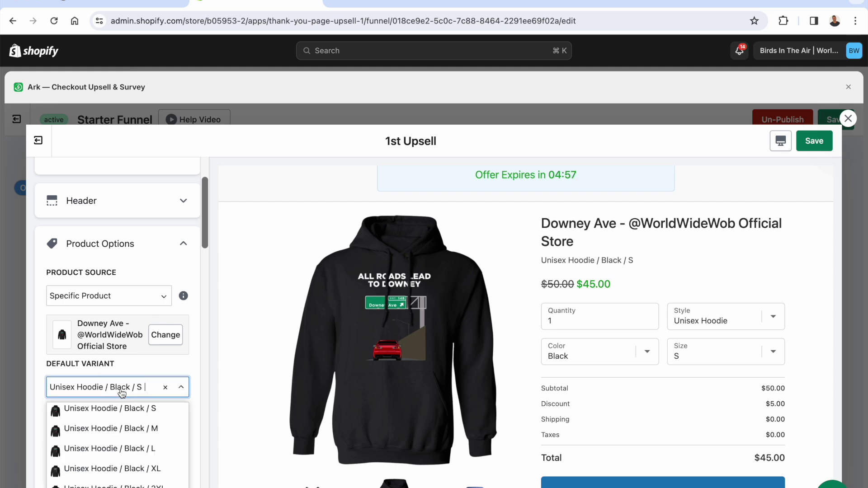
{"action": "scroll", "coordinate": [107, 437], "scroll_direction": "down", "scroll_amount": 5}
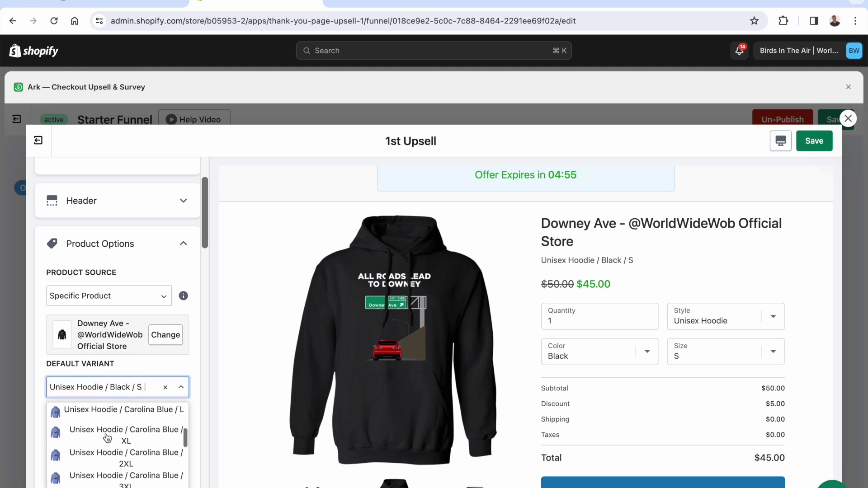
{"action": "left_click", "coordinate": [107, 436]}
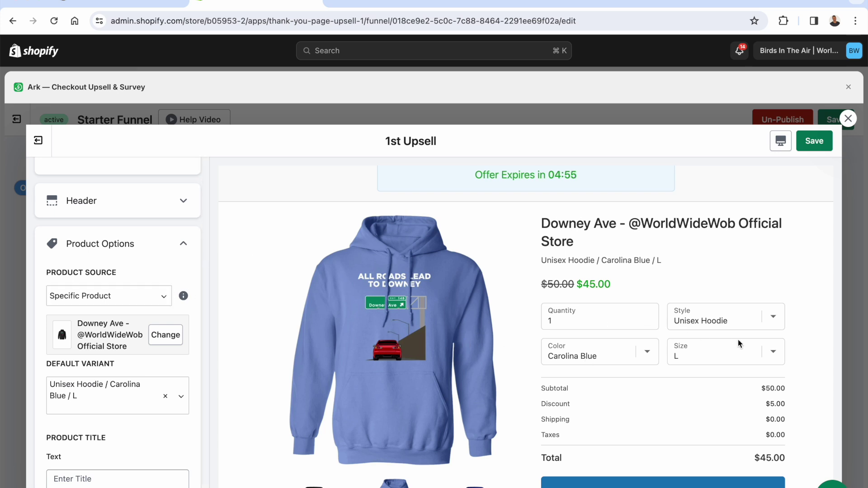
{"action": "scroll", "coordinate": [93, 448], "scroll_direction": "down", "scroll_amount": 3}
{"action": "scroll", "coordinate": [93, 448], "scroll_direction": "down", "scroll_amount": 1}
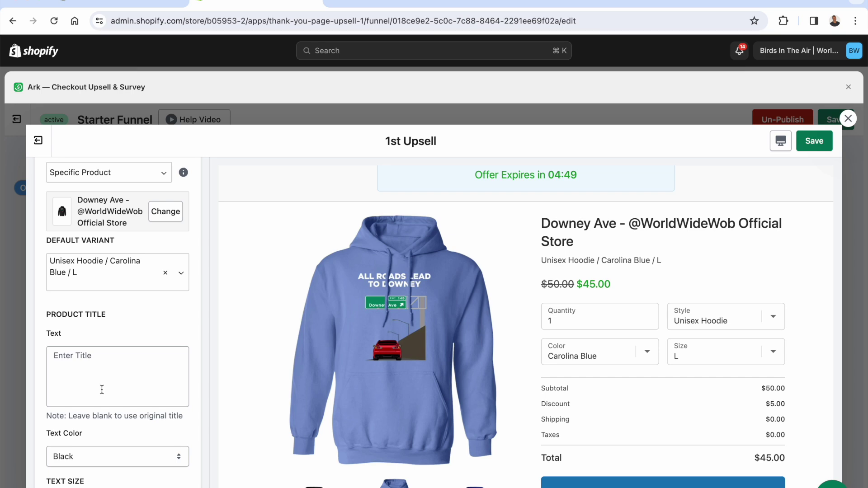
{"action": "left_click_drag", "start_coordinate": [573, 240], "coordinate": [540, 220]}
{"action": "right_click", "coordinate": [541, 220]}
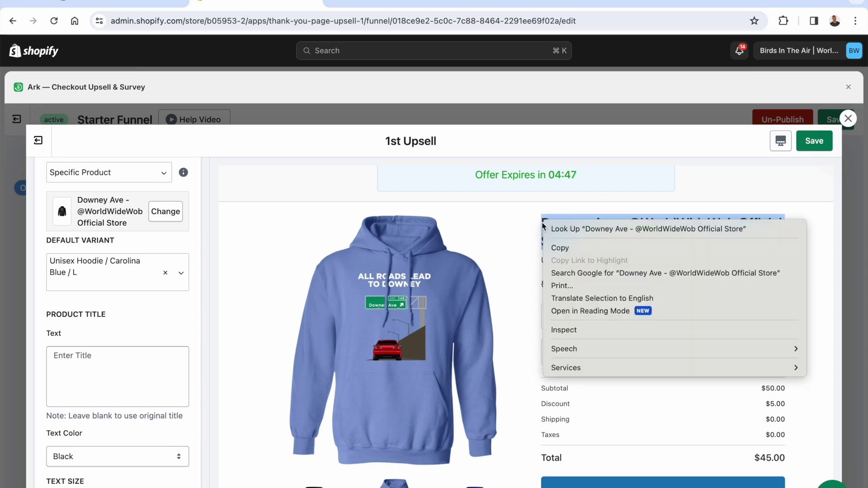
{"action": "left_click", "coordinate": [557, 248]}
{"action": "left_click", "coordinate": [108, 376]}
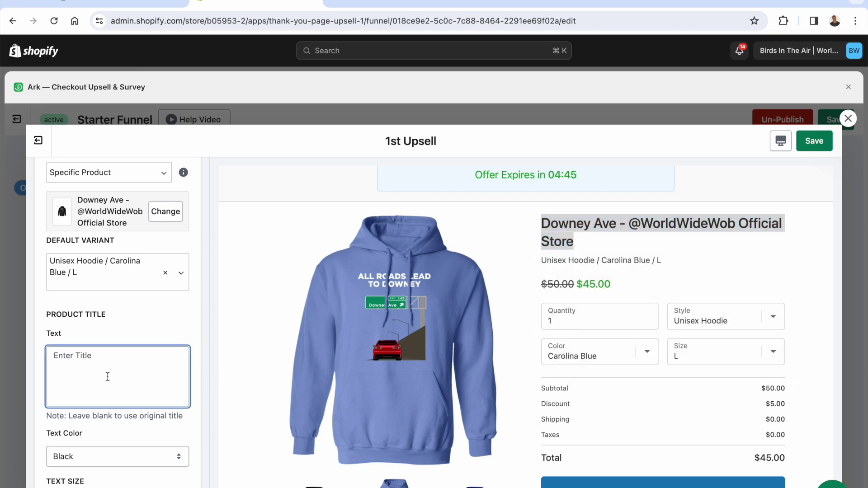
{"action": "type", "text": "ONE TIME OFFER -"}
{"action": "key", "text": "super+v"}
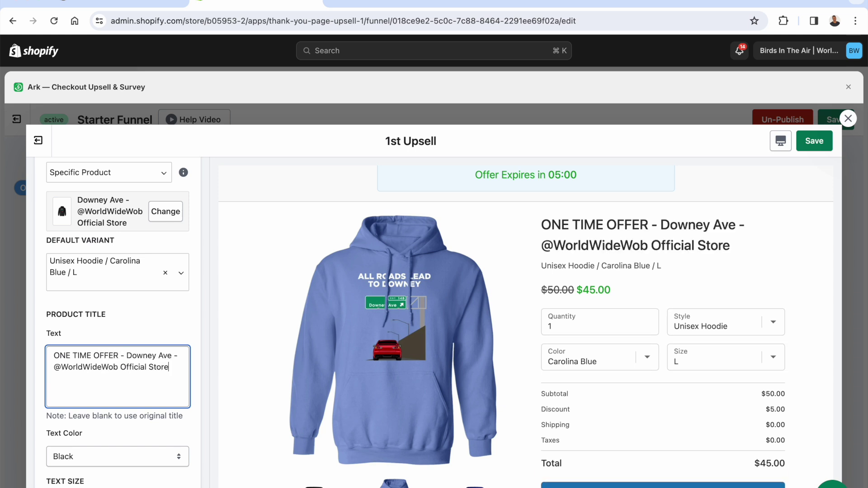
{"action": "left_click", "coordinate": [674, 225]}
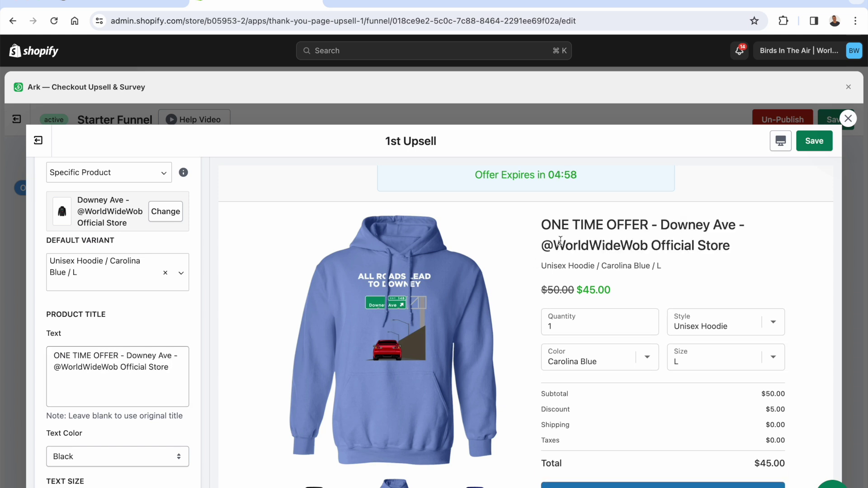
Replace the product title with: You're getting a special offer just for you! Our most popular hoodie "ALL ROADS LEAD TO DOWNEY".
{"action": "left_click", "coordinate": [172, 370]}
{"action": "key", "text": "super+a"}
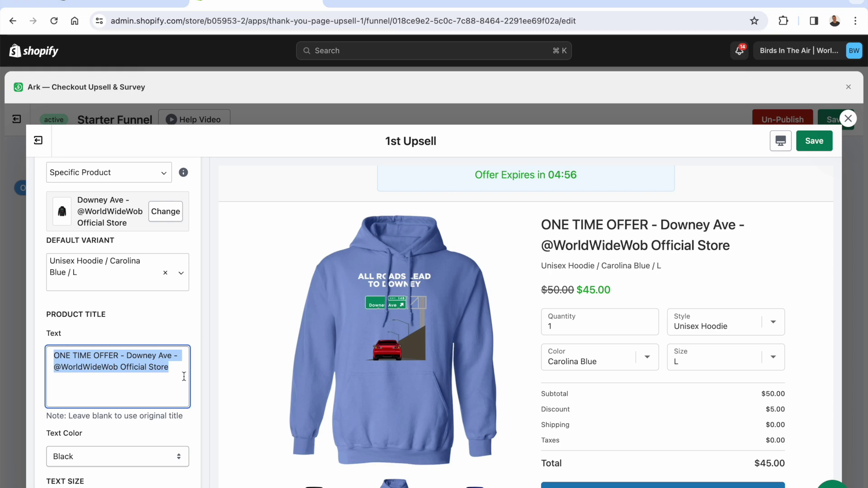
{"action": "type", "text": "You're getting a special"}
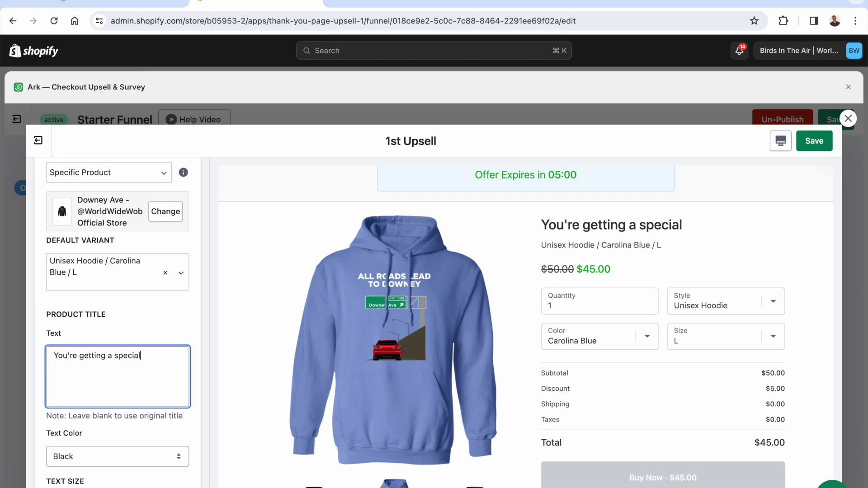
{"action": "type", "text": " offer just for "}
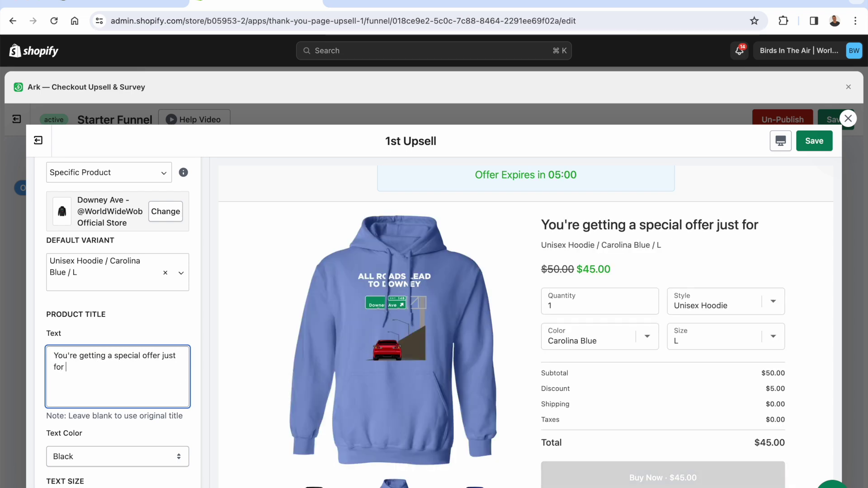
{"action": "type", "text": "you! Our most pip"}
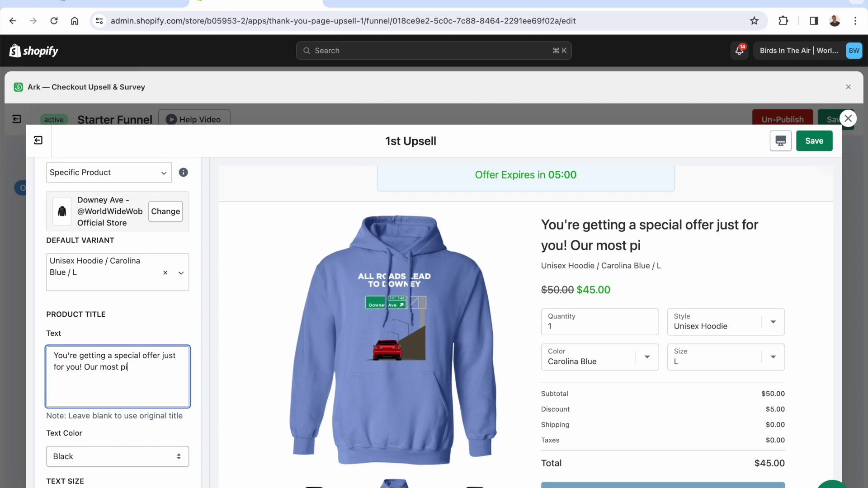
{"action": "key", "text": "BackSpace"}
{"action": "key", "text": "BackSpace"}
{"action": "key", "text": "BackSpace"}
{"action": "type", "text": "opular hoo"}
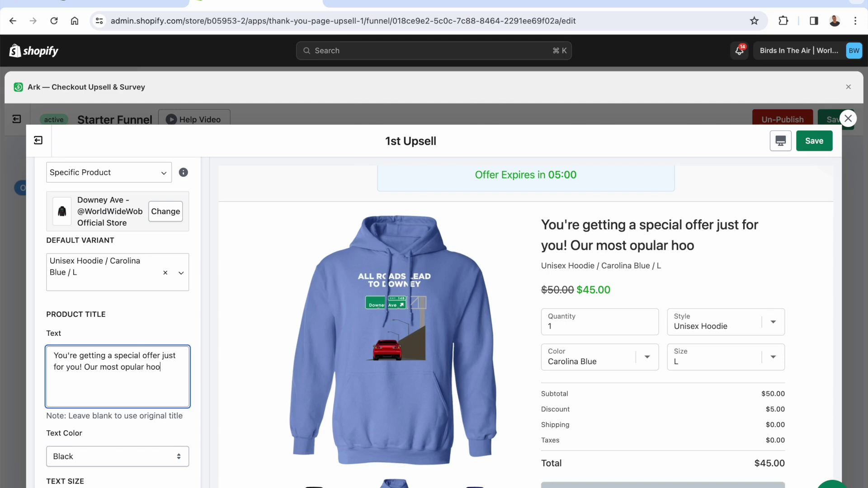
{"action": "key", "text": "BackSpace"}
{"action": "key", "text": "BackSpace"}
{"action": "key", "text": "BackSpace"}
{"action": "key", "text": "BackSpace"}
{"action": "key", "text": "BackSpace"}
{"action": "key", "text": "BackSpace"}
{"action": "key", "text": "BackSpace"}
{"action": "key", "text": "BackSpace"}
{"action": "key", "text": "BackSpace"}
{"action": "key", "text": "BackSpace"}
{"action": "type", "text": "populat"}
{"action": "key", "text": "BackSpace"}
{"action": "type", "text": "r h"}
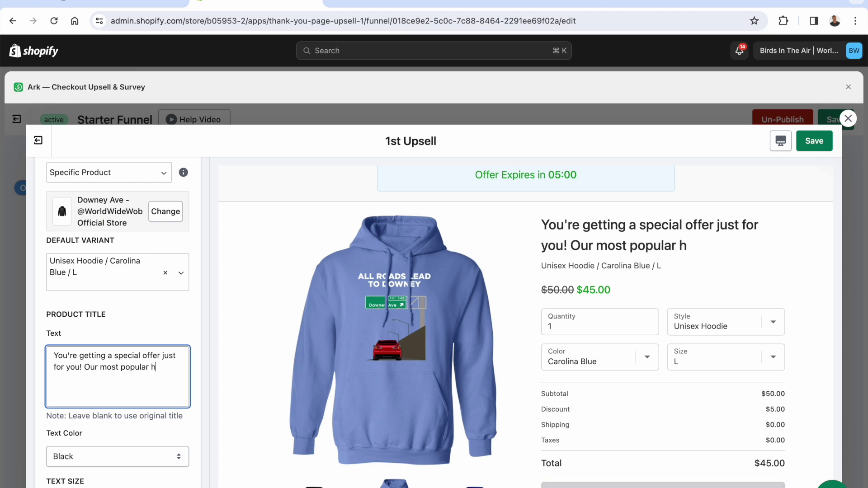
{"action": "type", "text": "oodie \"ALL RO"}
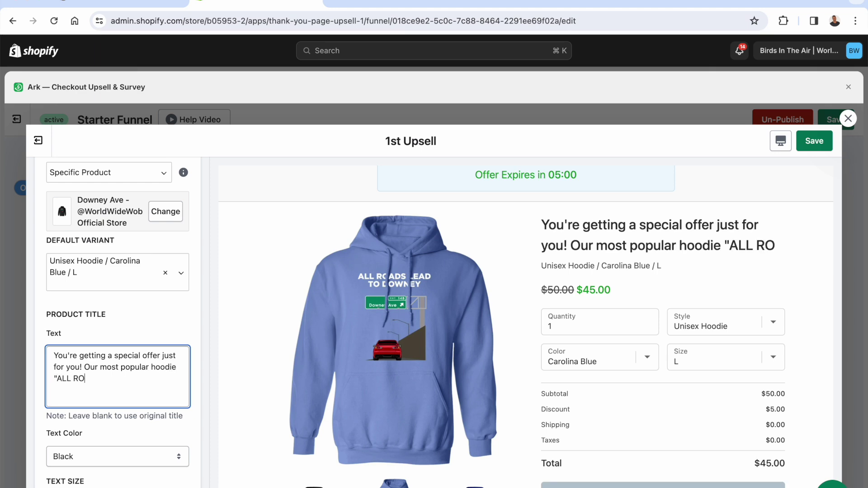
{"action": "type", "text": "ADS LEAD TO DOWNEY"}
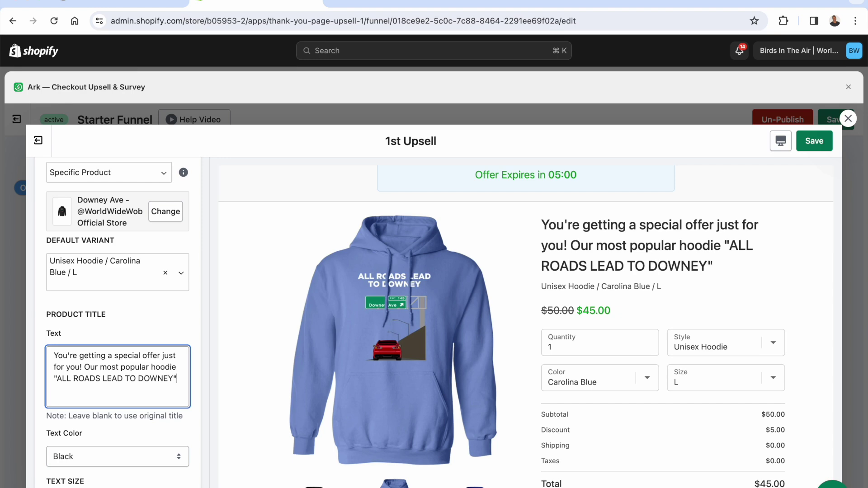
{"action": "left_click", "coordinate": [642, 273]}
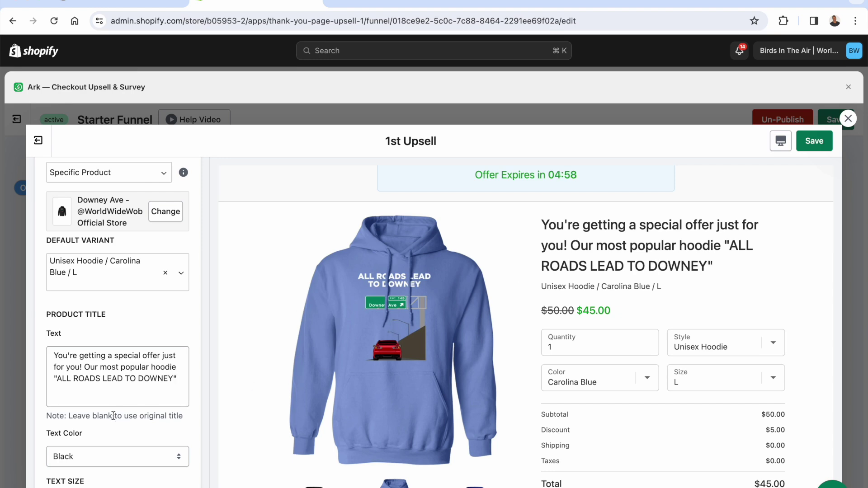
Try Red as the product title's text color and set it to Green instead.
{"action": "scroll", "coordinate": [113, 415], "scroll_direction": "down", "scroll_amount": 3}
{"action": "left_click", "coordinate": [90, 377]}
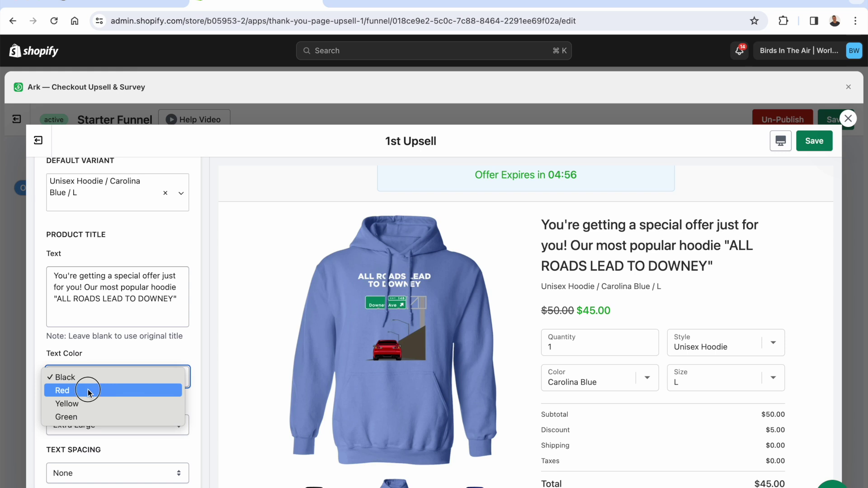
{"action": "left_click", "coordinate": [87, 391]}
{"action": "left_click", "coordinate": [122, 374]}
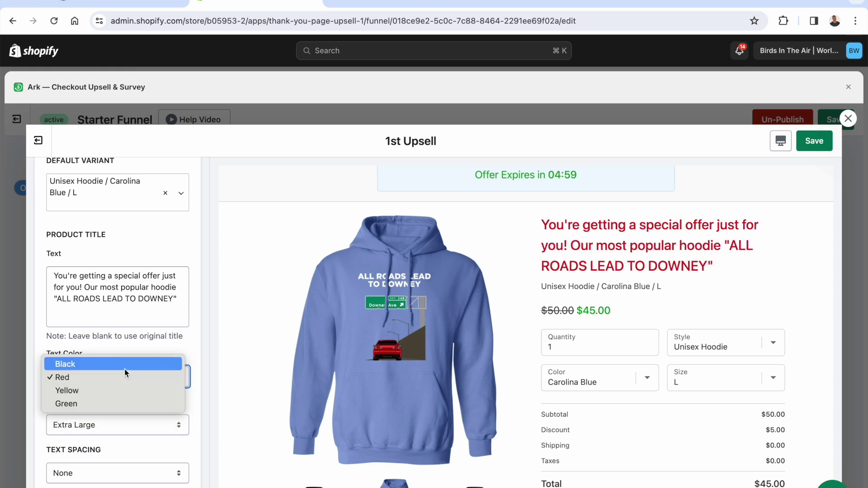
{"action": "left_click", "coordinate": [93, 404]}
{"action": "scroll", "coordinate": [118, 416], "scroll_direction": "down", "scroll_amount": 1}
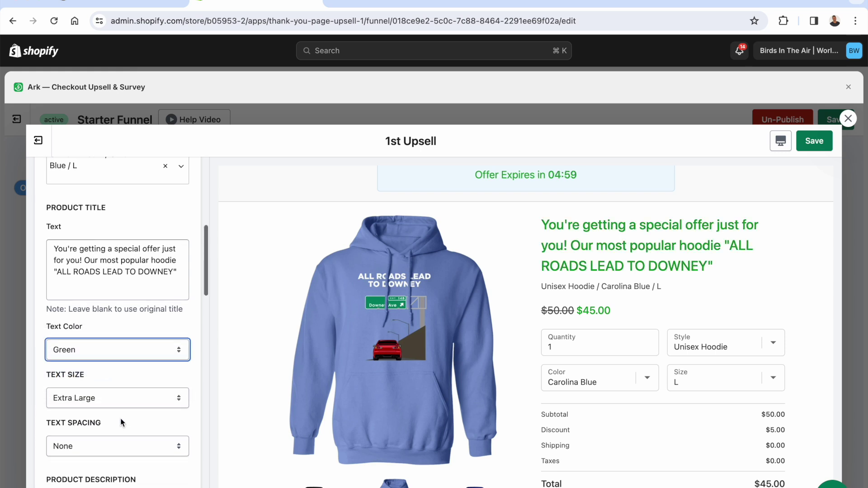
Look through the remaining product options, such as description, variant title and pickers, collapse them and open the header settings.
{"action": "scroll", "coordinate": [110, 388], "scroll_direction": "down", "scroll_amount": 6}
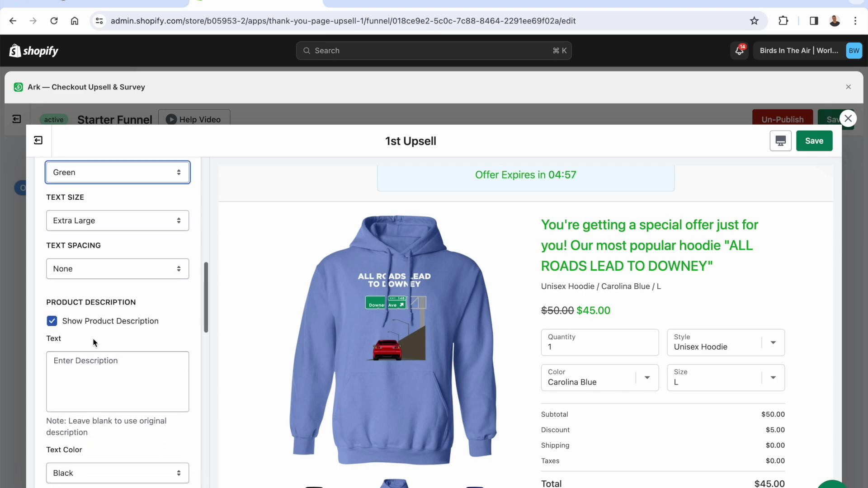
{"action": "scroll", "coordinate": [130, 423], "scroll_direction": "down", "scroll_amount": 3}
{"action": "scroll", "coordinate": [137, 311], "scroll_direction": "down", "scroll_amount": 12}
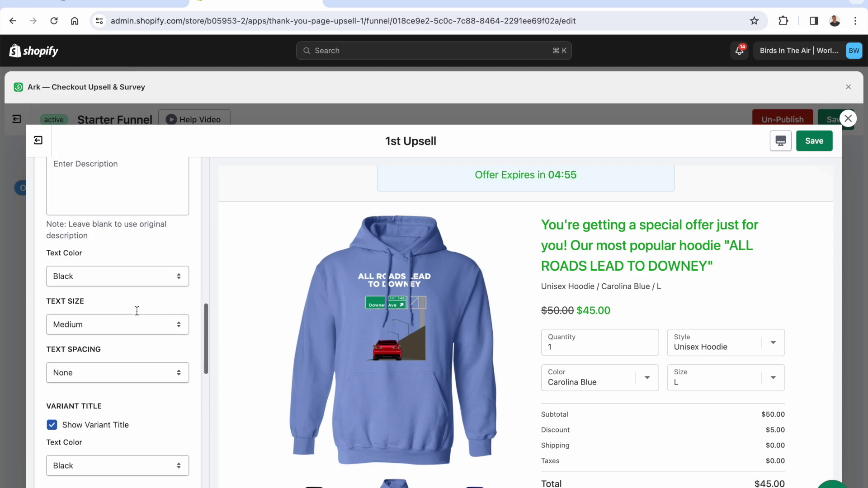
{"action": "scroll", "coordinate": [144, 350], "scroll_direction": "down", "scroll_amount": 11}
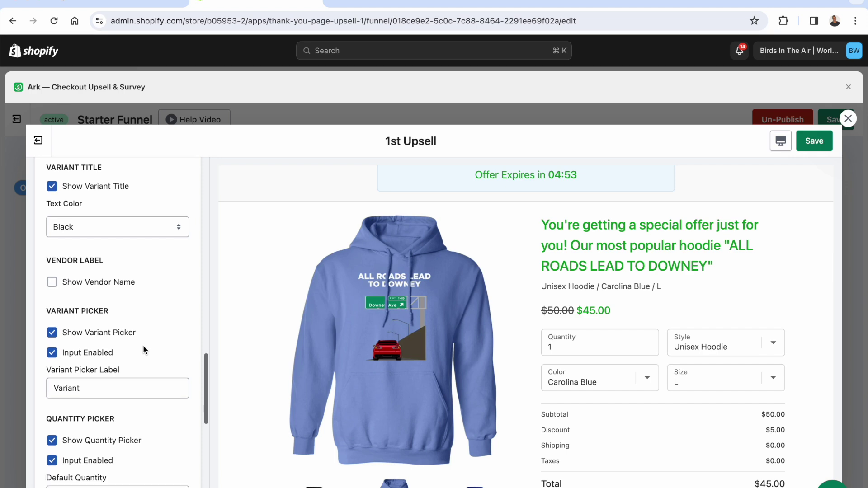
{"action": "scroll", "coordinate": [144, 351], "scroll_direction": "up", "scroll_amount": 20}
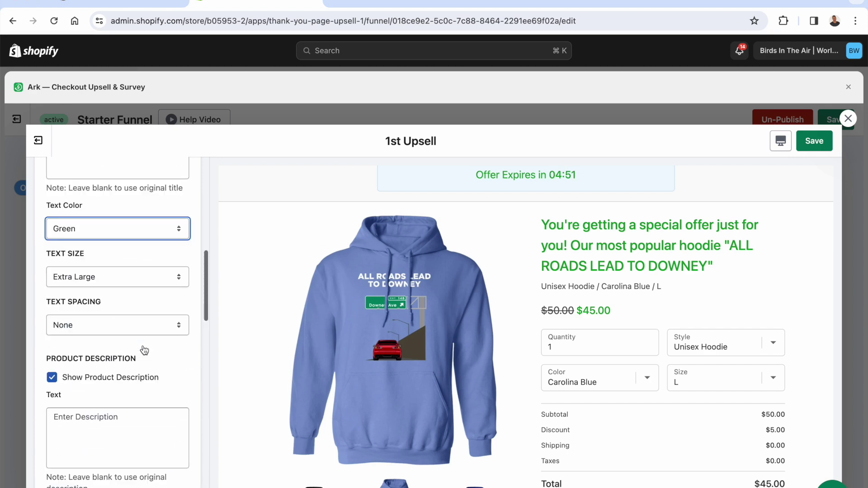
{"action": "left_click", "coordinate": [133, 244]}
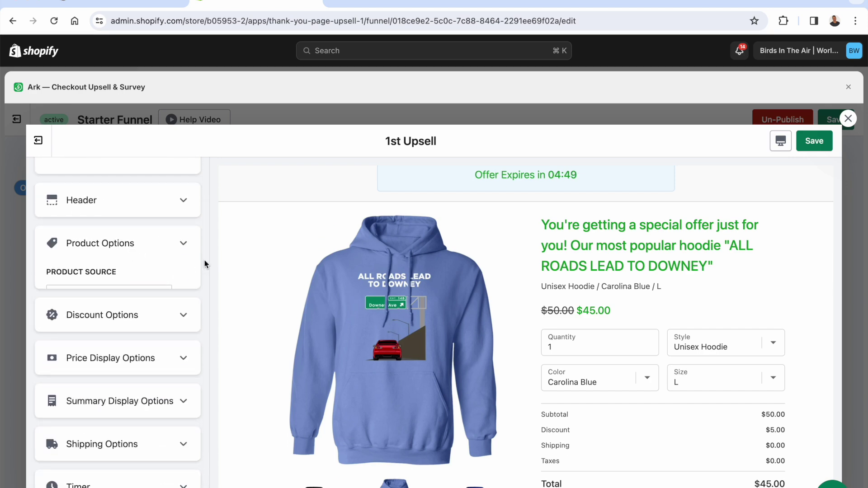
{"action": "left_click", "coordinate": [150, 214]}
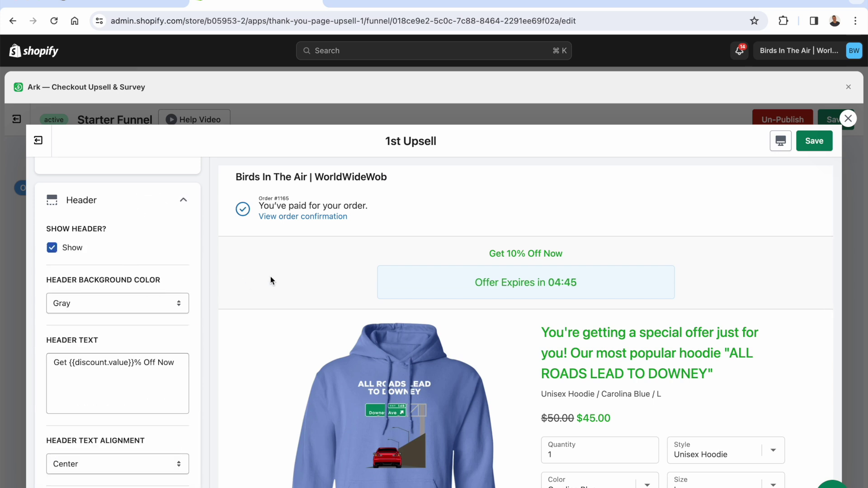
Look through the 1st Upsell's header settings, price display options and summary display options.
{"action": "scroll", "coordinate": [153, 255], "scroll_direction": "down", "scroll_amount": 1}
{"action": "scroll", "coordinate": [153, 255], "scroll_direction": "down", "scroll_amount": 3}
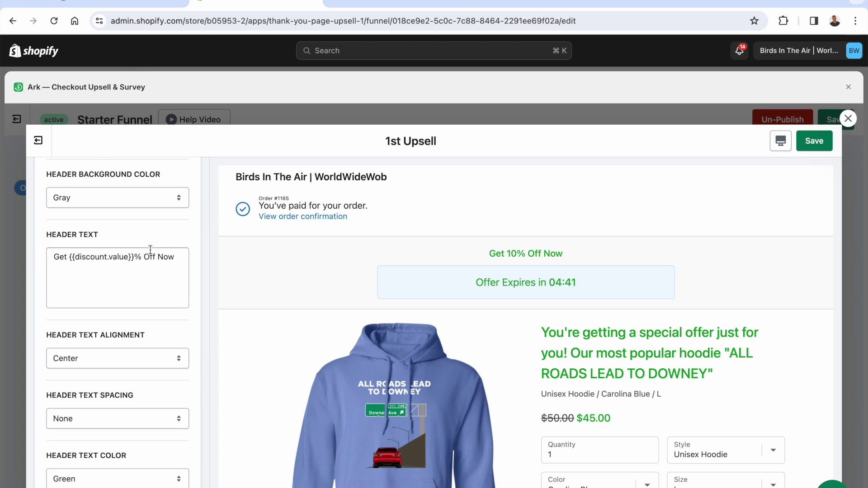
{"action": "scroll", "coordinate": [149, 251], "scroll_direction": "down", "scroll_amount": 10}
{"action": "scroll", "coordinate": [149, 258], "scroll_direction": "down", "scroll_amount": 1}
{"action": "left_click", "coordinate": [144, 264]}
{"action": "scroll", "coordinate": [155, 308], "scroll_direction": "down", "scroll_amount": 1}
{"action": "scroll", "coordinate": [154, 307], "scroll_direction": "down", "scroll_amount": 5}
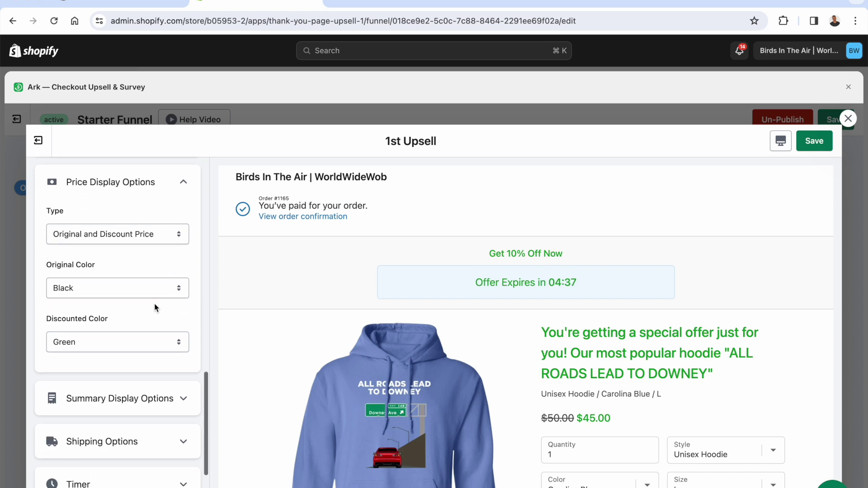
{"action": "left_click", "coordinate": [140, 329]}
{"action": "scroll", "coordinate": [140, 328], "scroll_direction": "down", "scroll_amount": 8}
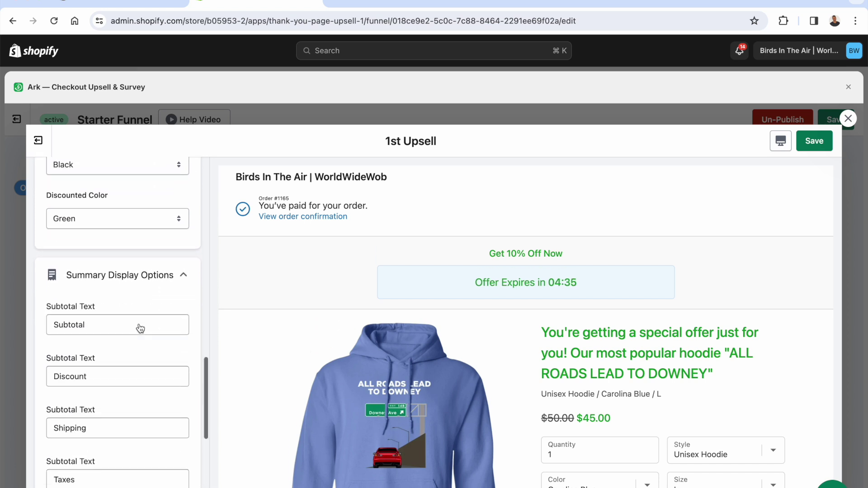
Replace the 1st Upsell's timer text with "Limited Time Only - Ends In".
{"action": "left_click", "coordinate": [116, 384]}
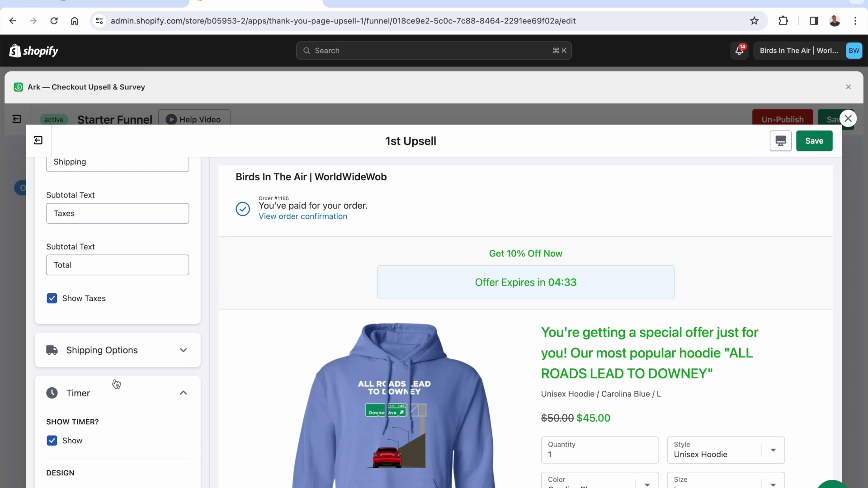
{"action": "scroll", "coordinate": [116, 383], "scroll_direction": "down", "scroll_amount": 2}
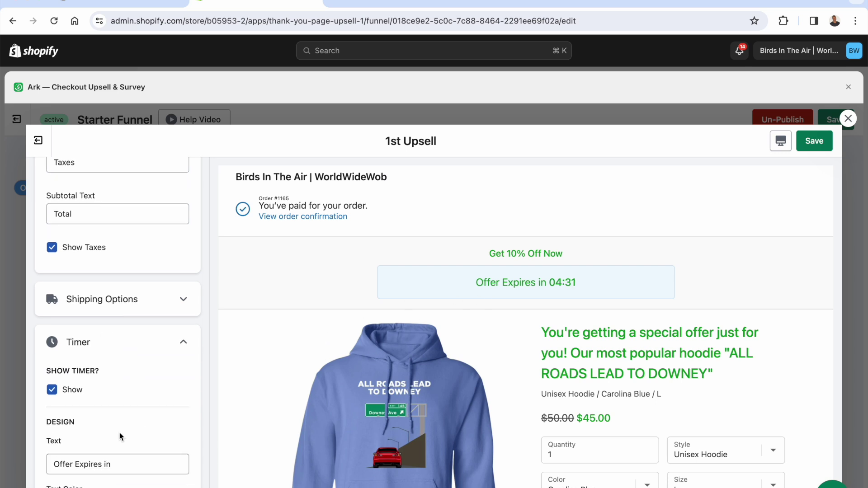
{"action": "scroll", "coordinate": [118, 432], "scroll_direction": "down", "scroll_amount": 3}
{"action": "triple_click", "coordinate": [95, 384]}
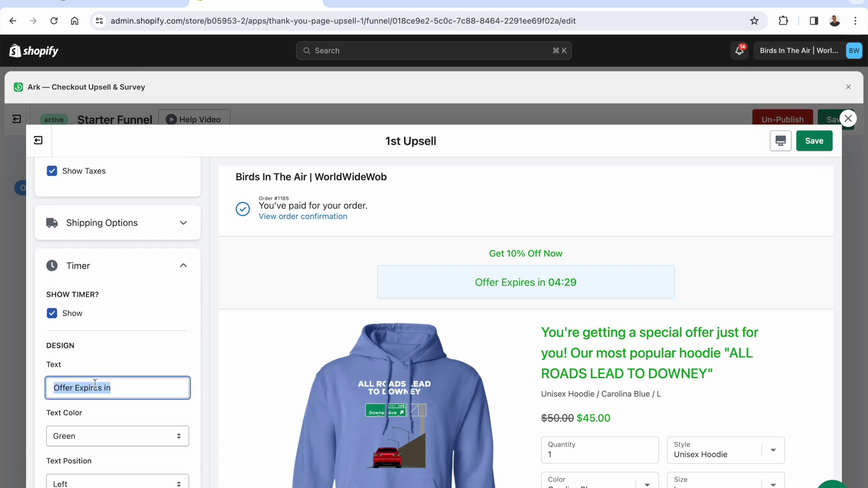
{"action": "type", "text": "Limited Time Only -"}
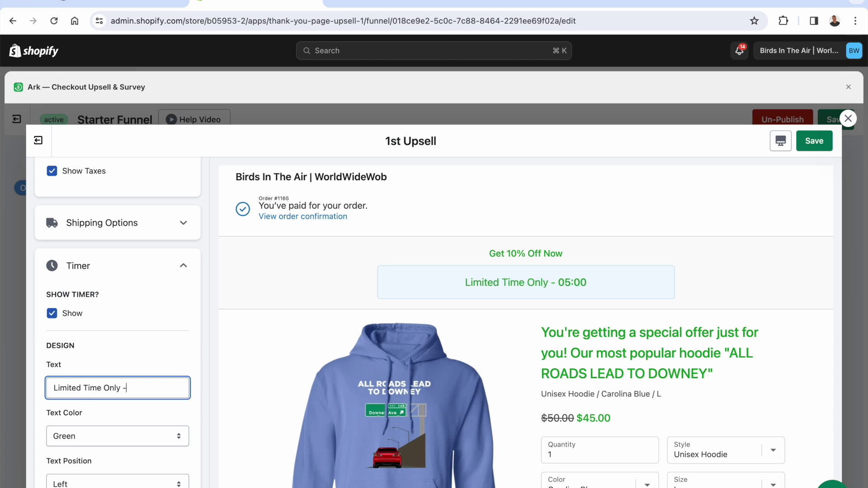
{"action": "type", "text": " Ends In"}
{"action": "left_click", "coordinate": [277, 316]}
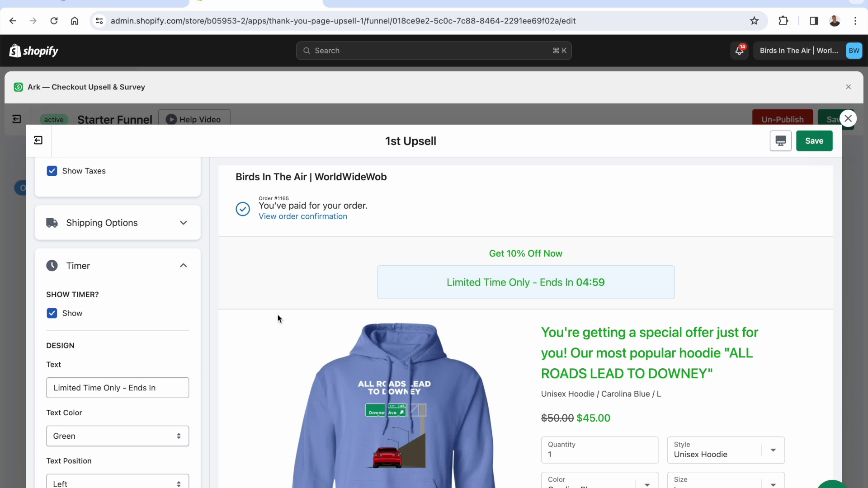
{"action": "left_click_drag", "start_coordinate": [554, 275], "coordinate": [316, 264]}
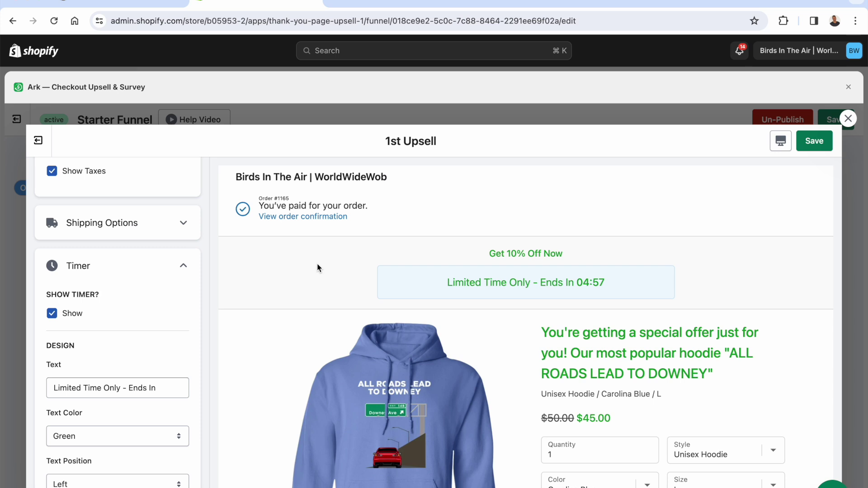
Review the remaining timer settings and check the offer in the Mobile preview, returning to the Desktop preview.
{"action": "scroll", "coordinate": [317, 263], "scroll_direction": "down", "scroll_amount": 3}
{"action": "scroll", "coordinate": [153, 350], "scroll_direction": "down", "scroll_amount": 10}
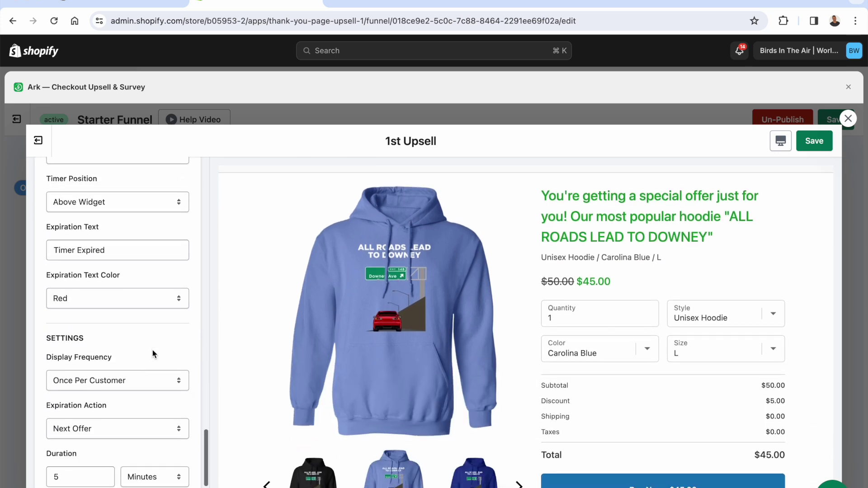
{"action": "scroll", "coordinate": [153, 350], "scroll_direction": "up", "scroll_amount": 15}
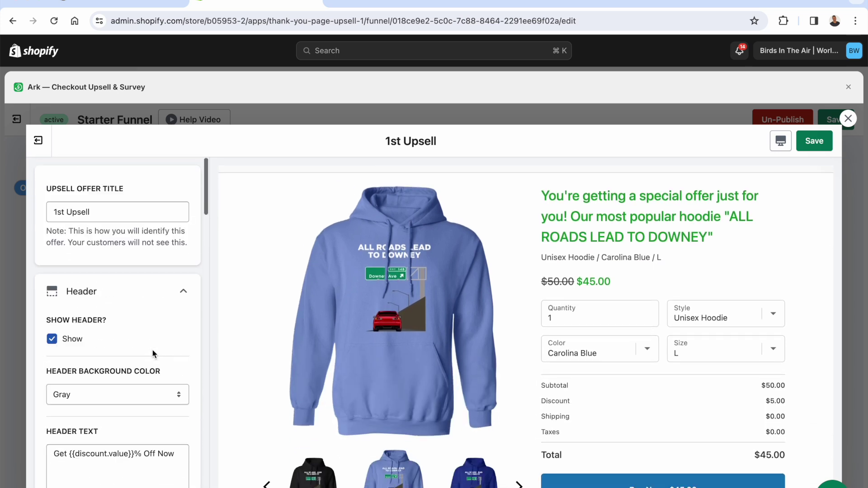
{"action": "left_click", "coordinate": [781, 142]}
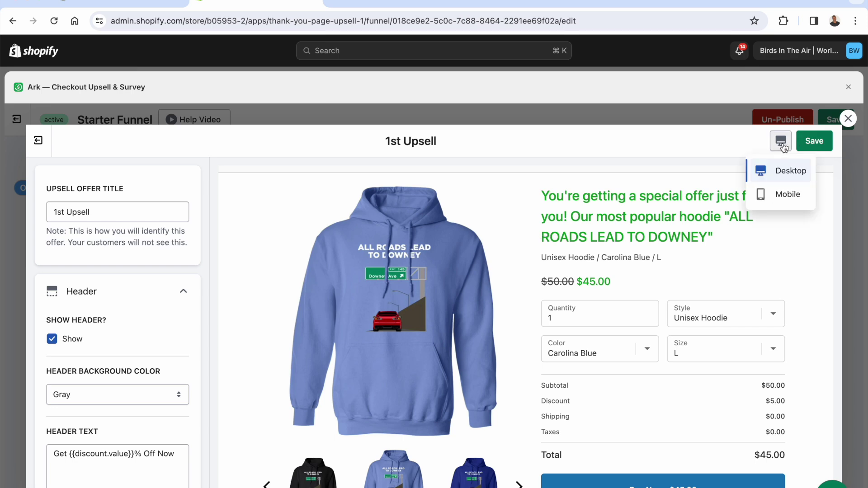
{"action": "left_click", "coordinate": [778, 198]}
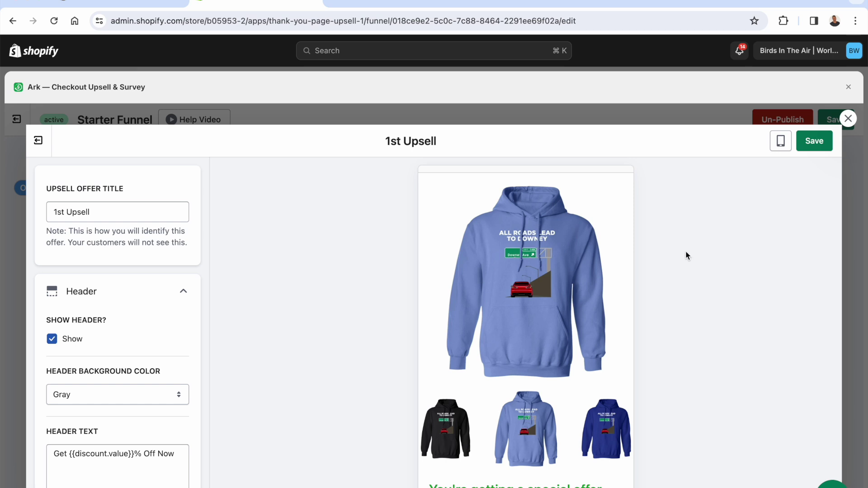
{"action": "scroll", "coordinate": [581, 326], "scroll_direction": "up", "scroll_amount": 3}
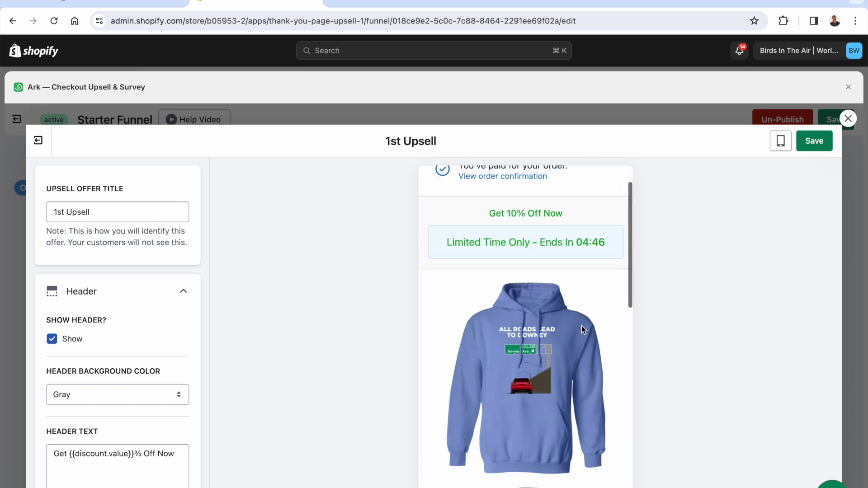
{"action": "left_click", "coordinate": [781, 144]}
{"action": "left_click", "coordinate": [773, 170]}
Save the 1st Upsell offer and return to the Starter Funnel overview.
{"action": "left_click", "coordinate": [824, 144]}
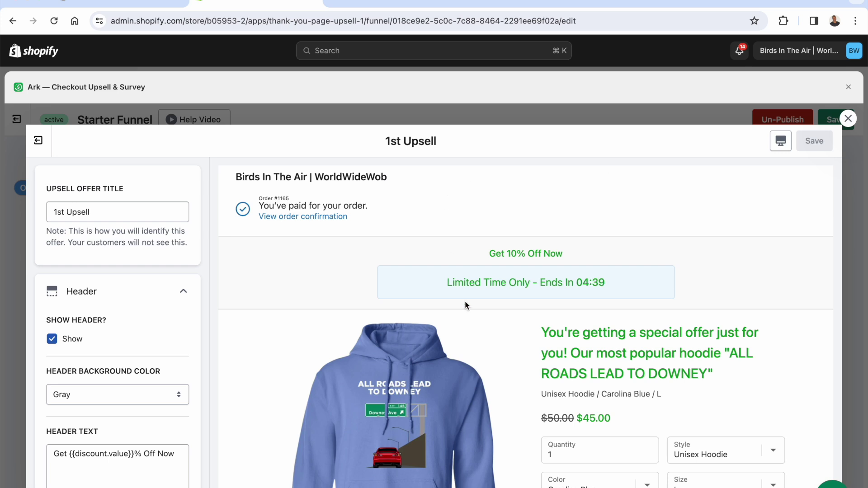
{"action": "left_click", "coordinate": [847, 119]}
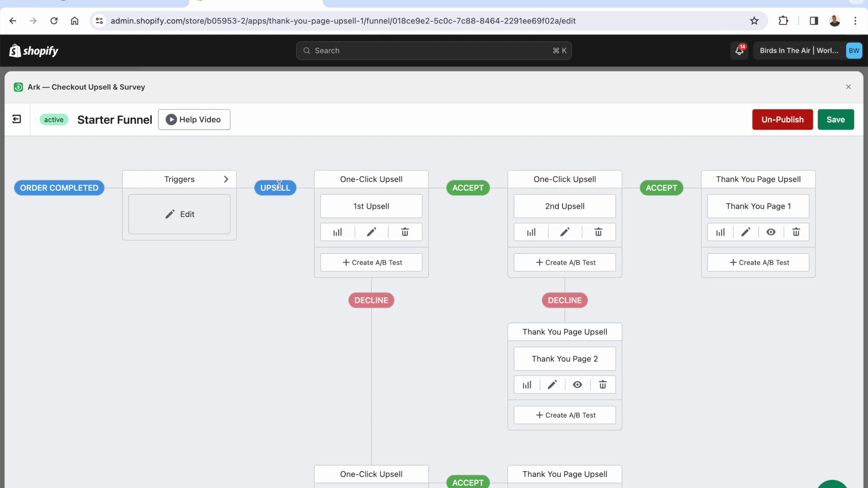
{"action": "triple_click", "coordinate": [61, 190]}
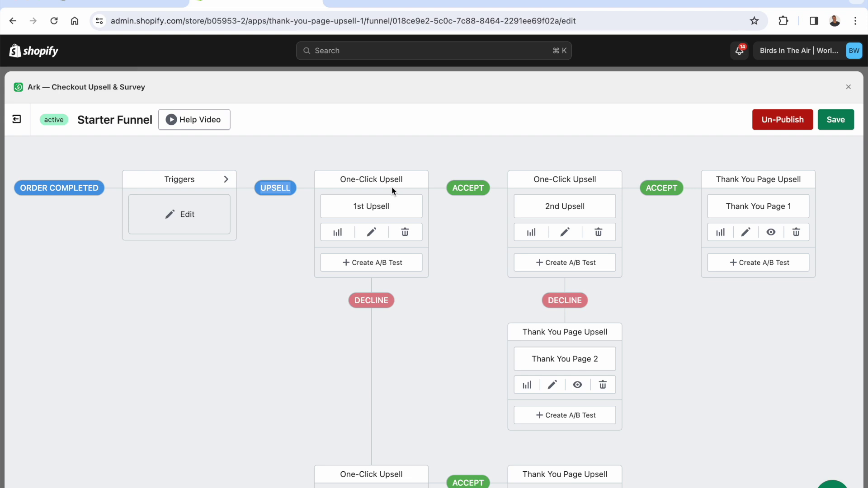
{"action": "double_click", "coordinate": [464, 183]}
{"action": "left_click", "coordinate": [464, 183]}
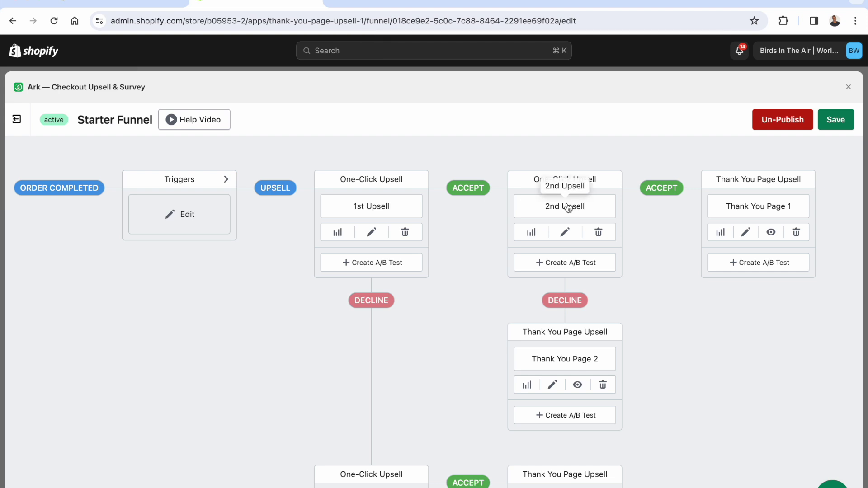
{"action": "left_click", "coordinate": [564, 233]}
{"action": "scroll", "coordinate": [448, 224], "scroll_direction": "down", "scroll_amount": 3}
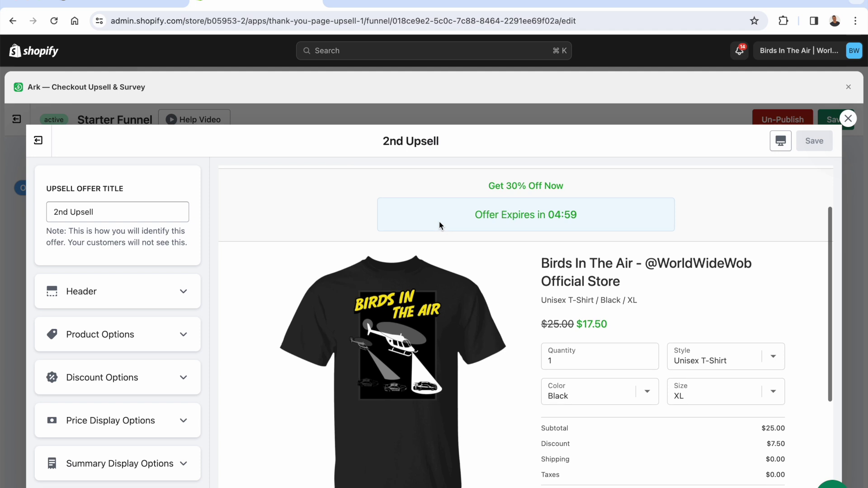
{"action": "left_click", "coordinate": [128, 347]}
{"action": "left_click", "coordinate": [113, 387]}
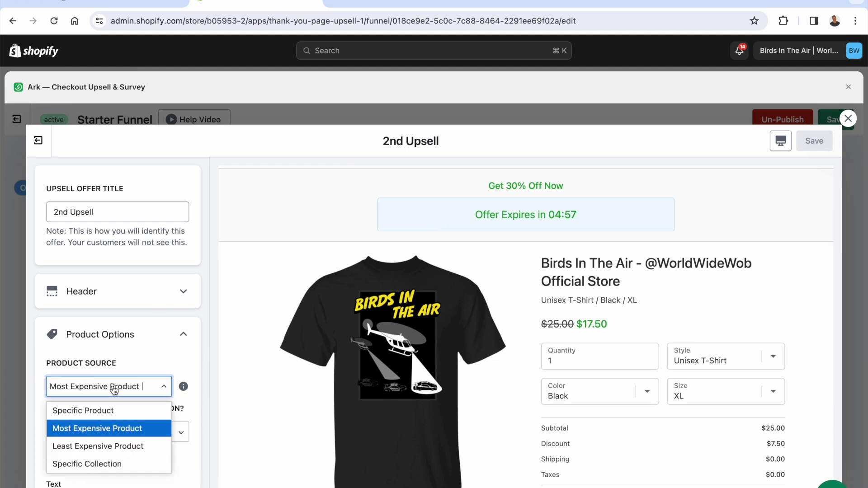
{"action": "left_click", "coordinate": [92, 412]}
{"action": "left_click", "coordinate": [133, 424]}
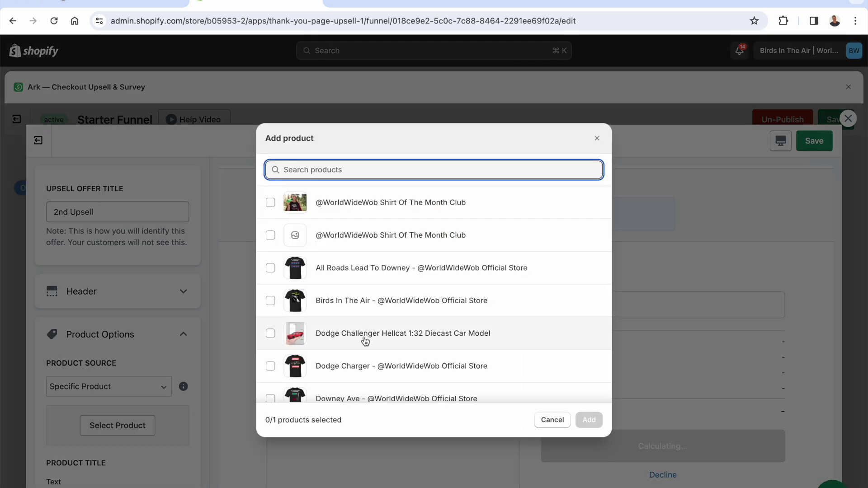
{"action": "left_click", "coordinate": [270, 202]}
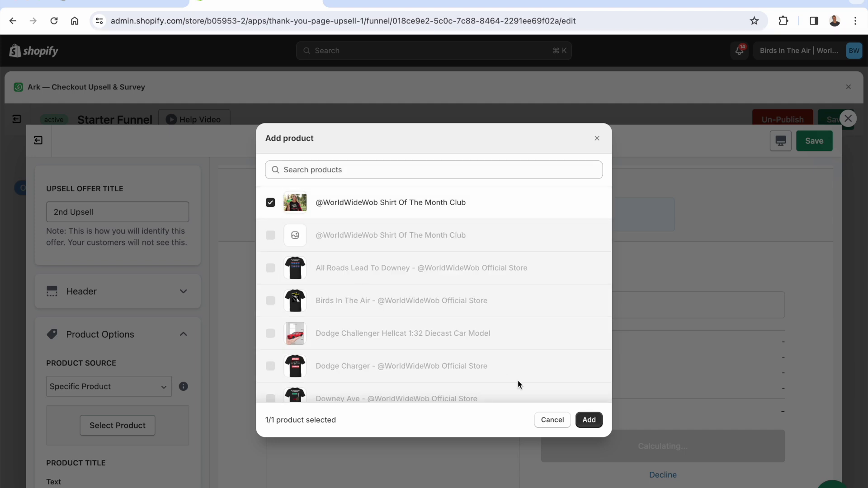
{"action": "left_click", "coordinate": [589, 419]}
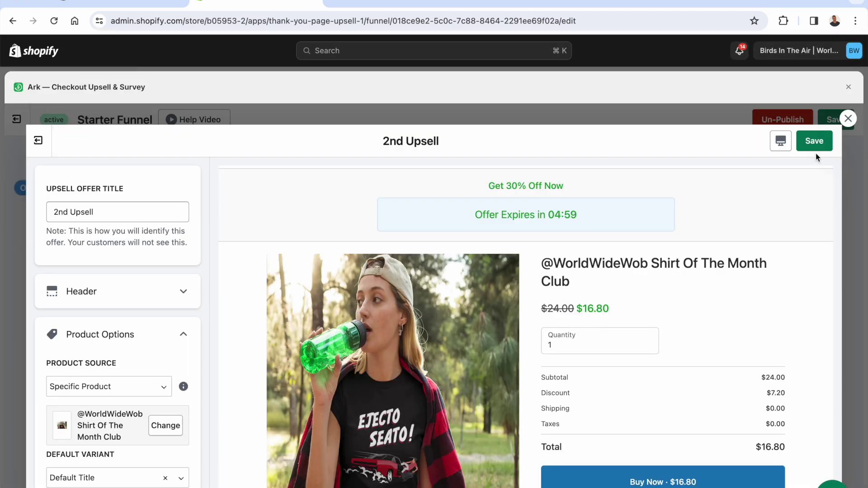
{"action": "left_click", "coordinate": [848, 118]}
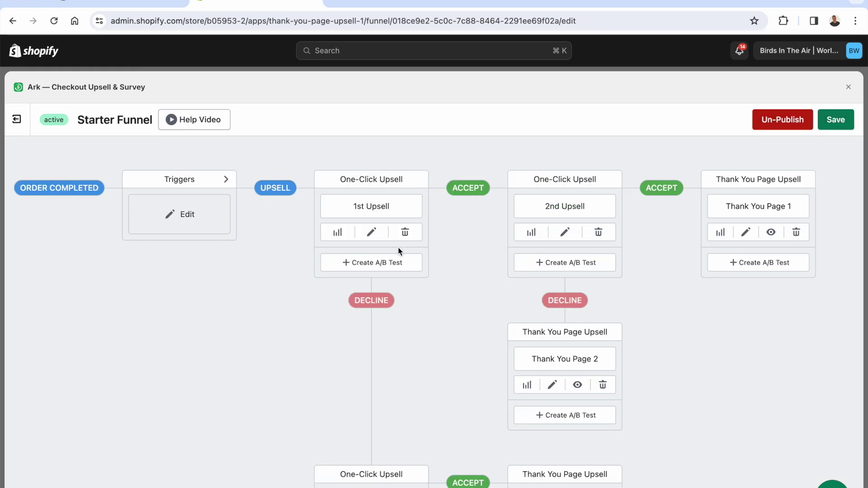
Set the product source of the 1st Downsell to Least Expensive Product, then save and close the offer.
{"action": "double_click", "coordinate": [271, 190]}
{"action": "double_click", "coordinate": [376, 302]}
{"action": "scroll", "coordinate": [374, 304], "scroll_direction": "down", "scroll_amount": 3}
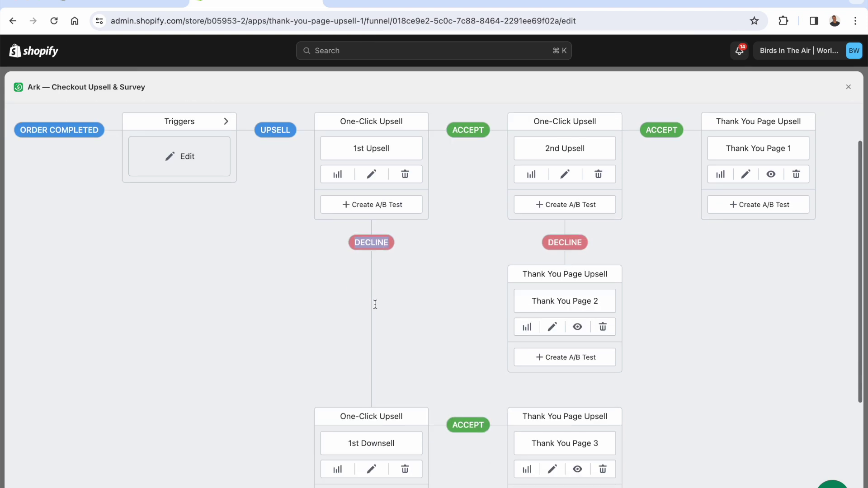
{"action": "left_click", "coordinate": [371, 372]}
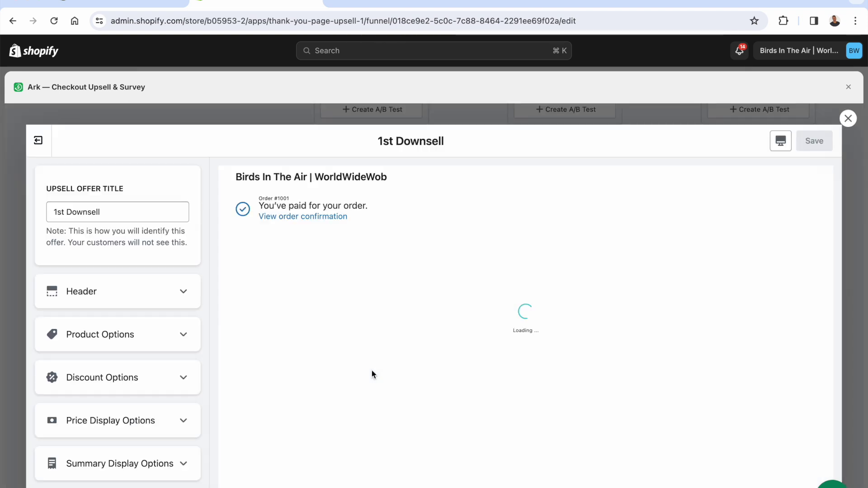
{"action": "left_click", "coordinate": [179, 337]}
{"action": "left_click", "coordinate": [110, 387]}
{"action": "left_click", "coordinate": [88, 445]}
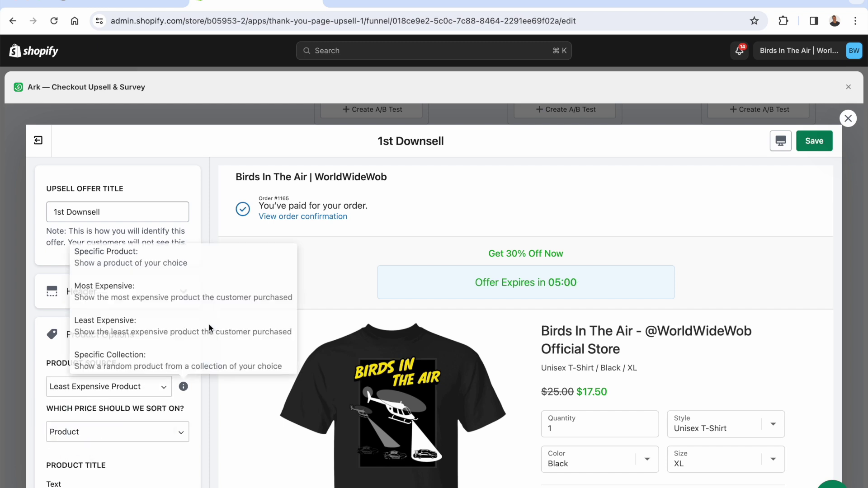
{"action": "left_click", "coordinate": [814, 142]}
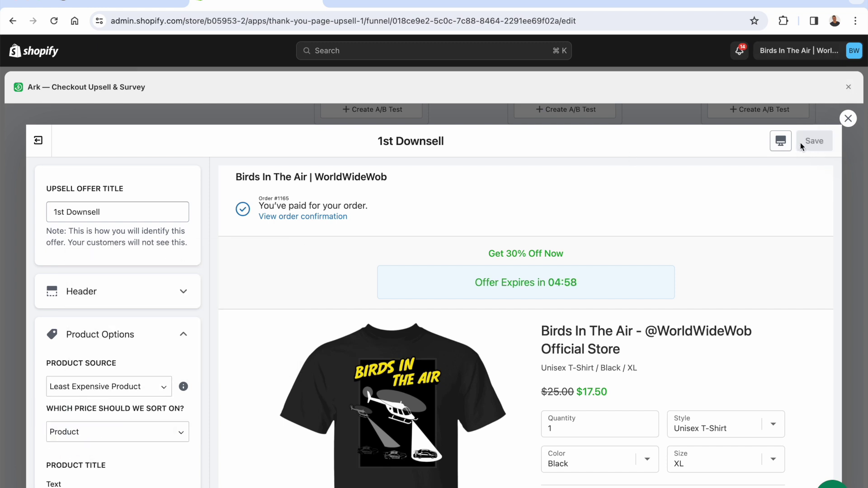
{"action": "left_click", "coordinate": [848, 121]}
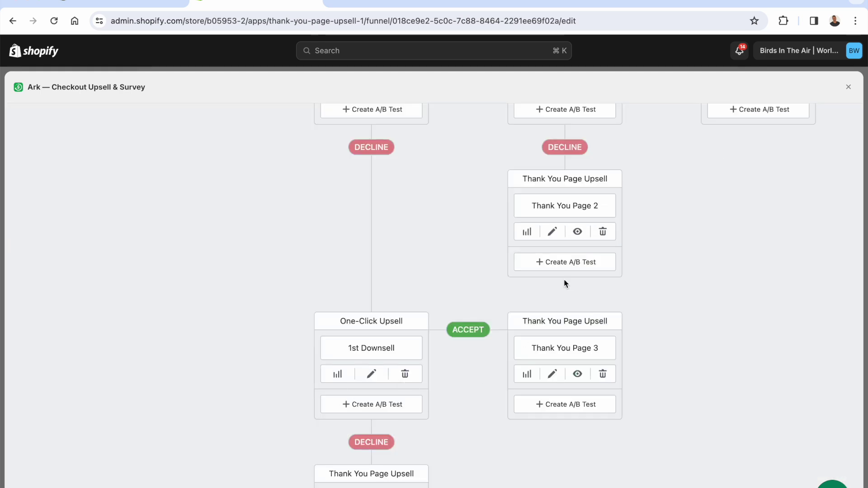
Open Thank You Page 3 for editing, look through its page preview and open the Birthday Collector section under Right Side.
{"action": "scroll", "coordinate": [564, 284], "scroll_direction": "up", "scroll_amount": 4}
{"action": "scroll", "coordinate": [379, 285], "scroll_direction": "down", "scroll_amount": 4}
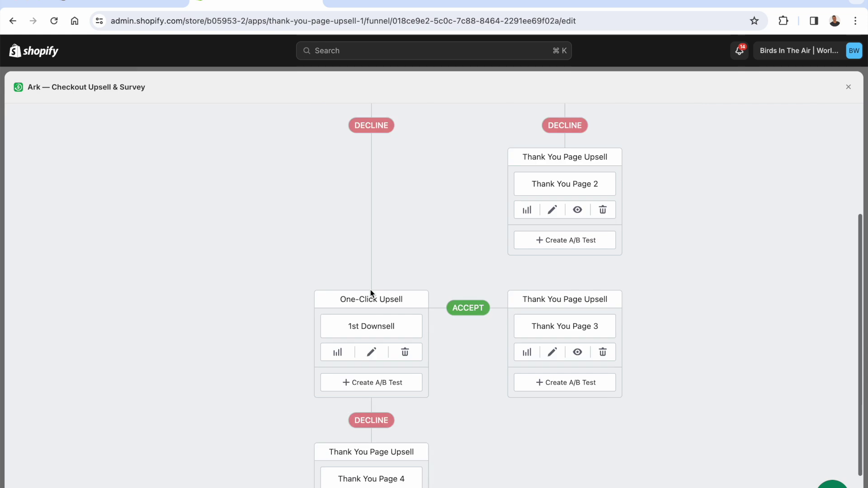
{"action": "scroll", "coordinate": [371, 289], "scroll_direction": "down", "scroll_amount": 2}
{"action": "scroll", "coordinate": [370, 289], "scroll_direction": "down", "scroll_amount": 2}
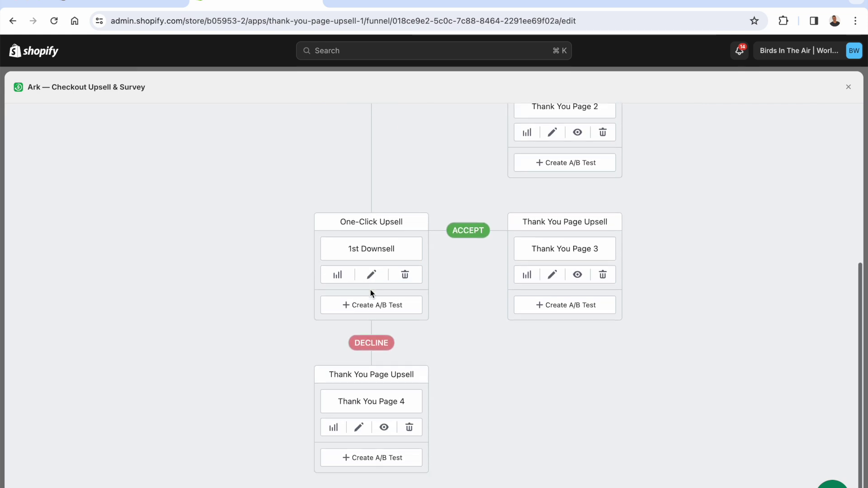
{"action": "left_click", "coordinate": [552, 275]}
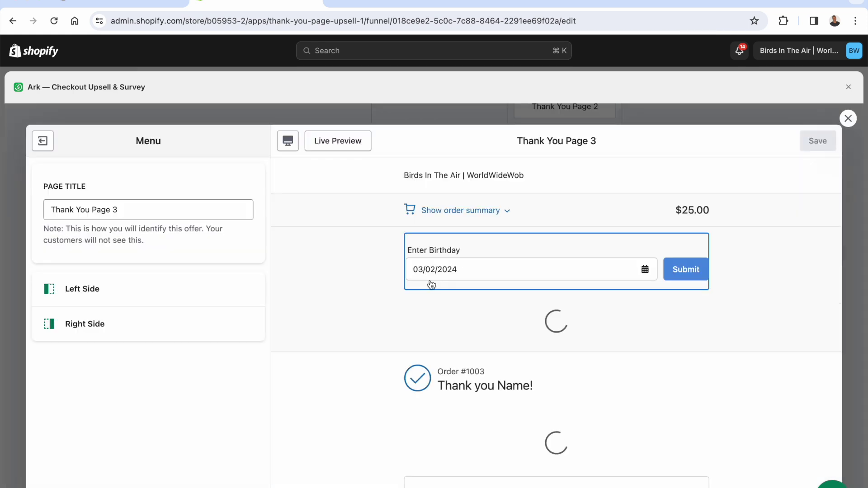
{"action": "scroll", "coordinate": [403, 277], "scroll_direction": "down", "scroll_amount": 10}
{"action": "scroll", "coordinate": [402, 277], "scroll_direction": "down", "scroll_amount": 8}
{"action": "scroll", "coordinate": [403, 276], "scroll_direction": "up", "scroll_amount": 2}
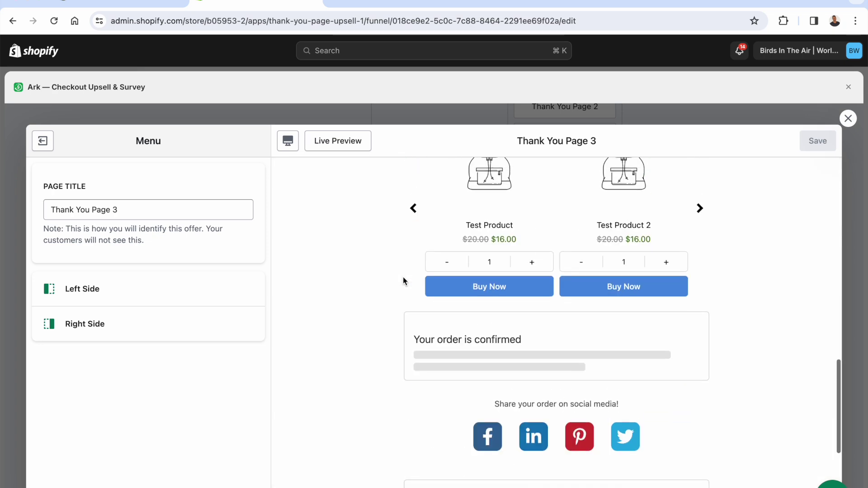
{"action": "left_click", "coordinate": [101, 327]}
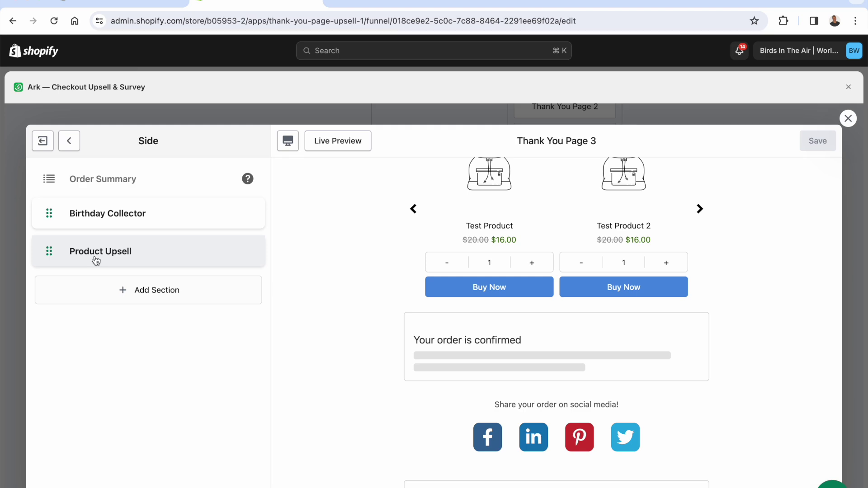
{"action": "left_click", "coordinate": [106, 227]}
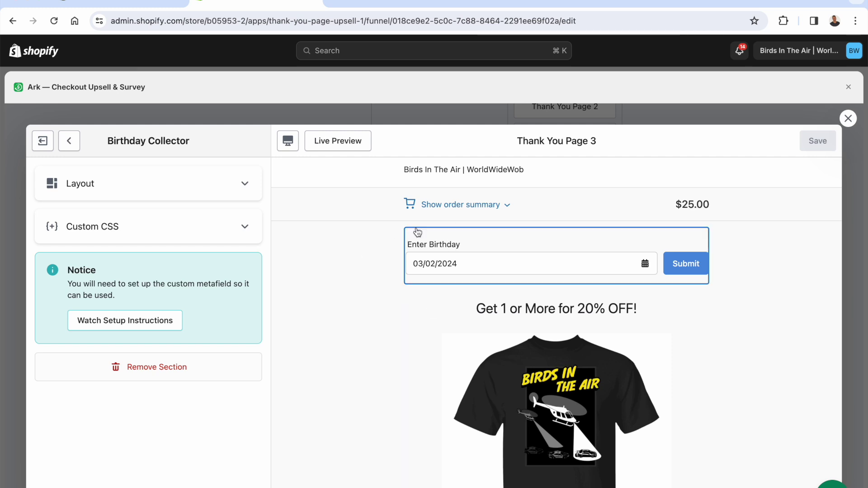
Close the Thank You Page 3 editor and examine the Starter Funnel's accept and decline paths from order completion to the thank you pages.
{"action": "left_click", "coordinate": [848, 119]}
{"action": "scroll", "coordinate": [503, 294], "scroll_direction": "up", "scroll_amount": 6}
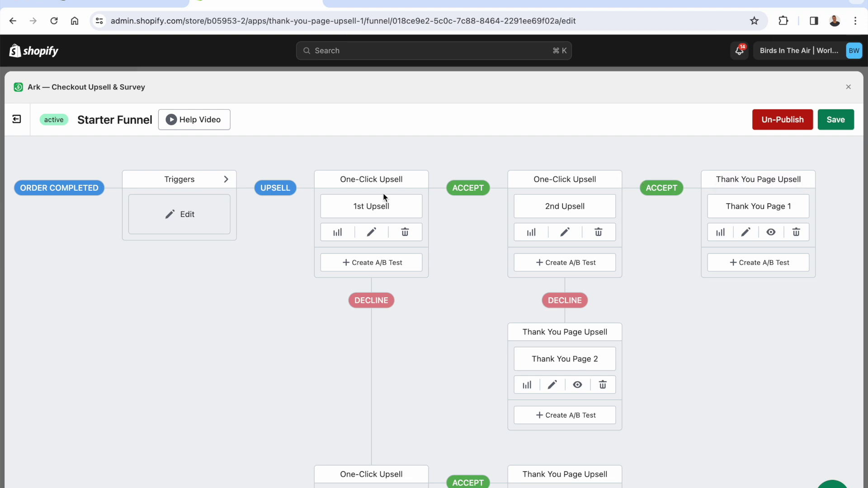
{"action": "triple_click", "coordinate": [53, 192]}
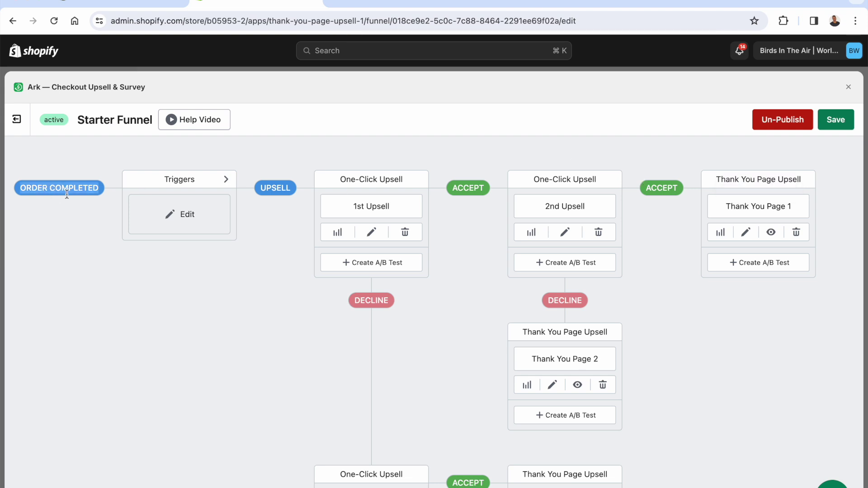
{"action": "double_click", "coordinate": [274, 193]}
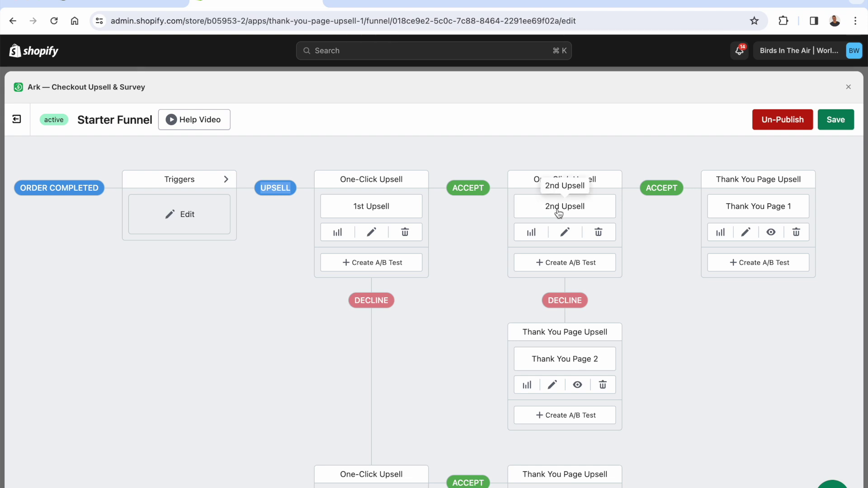
{"action": "scroll", "coordinate": [402, 298], "scroll_direction": "down", "scroll_amount": 1}
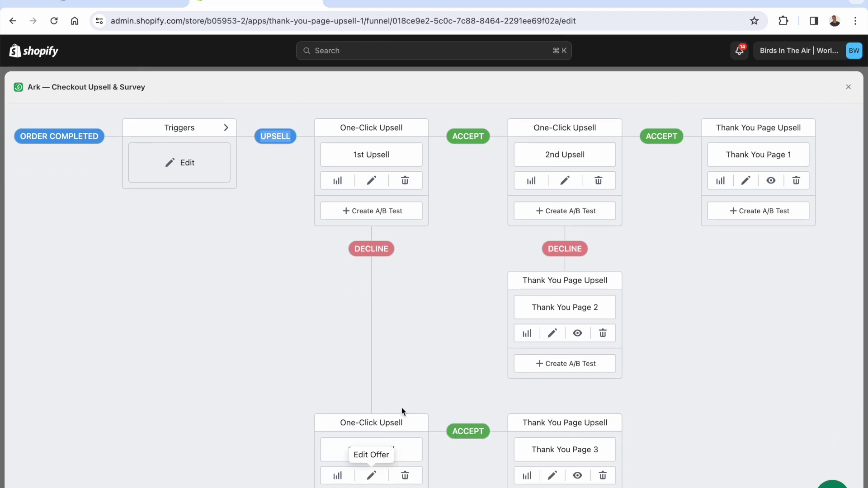
{"action": "scroll", "coordinate": [459, 329], "scroll_direction": "down", "scroll_amount": 1}
{"action": "scroll", "coordinate": [524, 196], "scroll_direction": "up", "scroll_amount": 2}
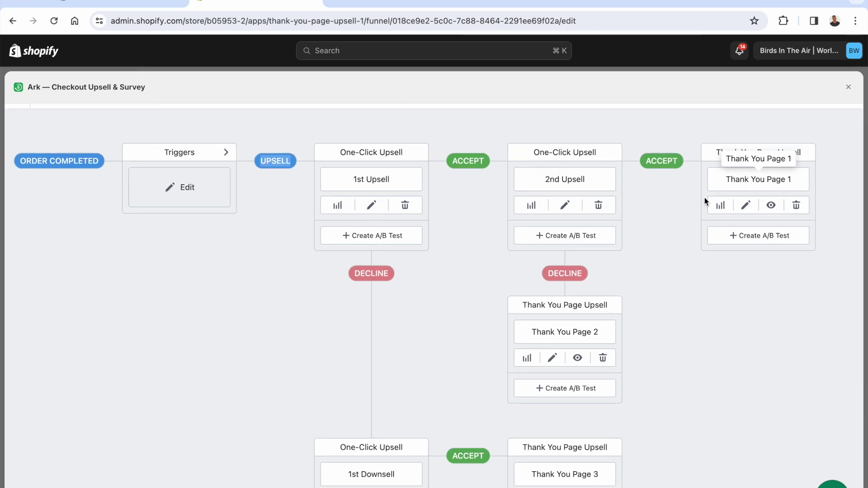
{"action": "scroll", "coordinate": [726, 353], "scroll_direction": "down", "scroll_amount": 2}
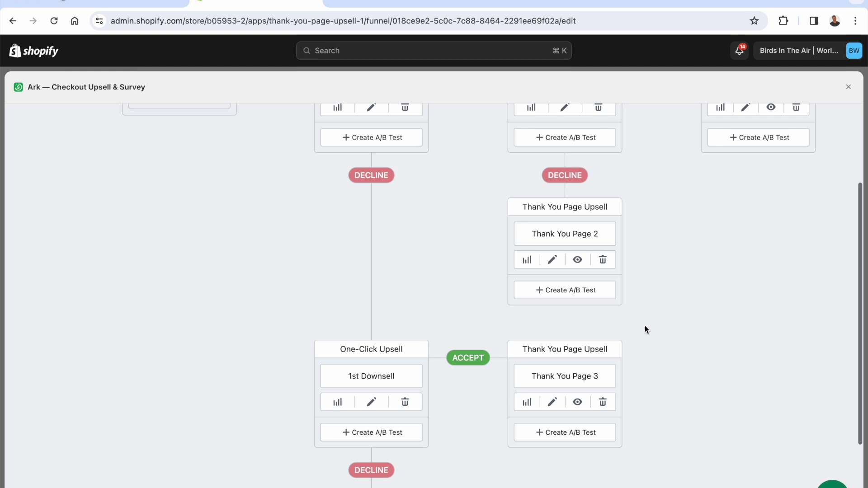
{"action": "scroll", "coordinate": [504, 456], "scroll_direction": "down", "scroll_amount": 3}
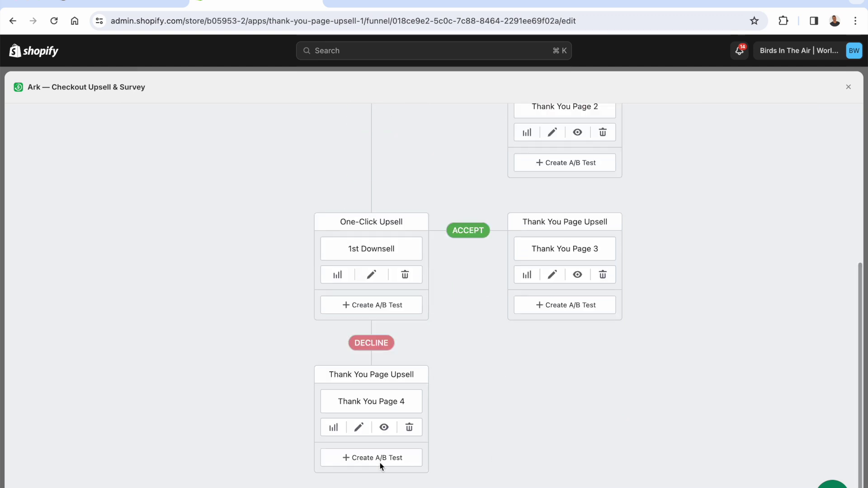
{"action": "scroll", "coordinate": [543, 411], "scroll_direction": "up", "scroll_amount": 5}
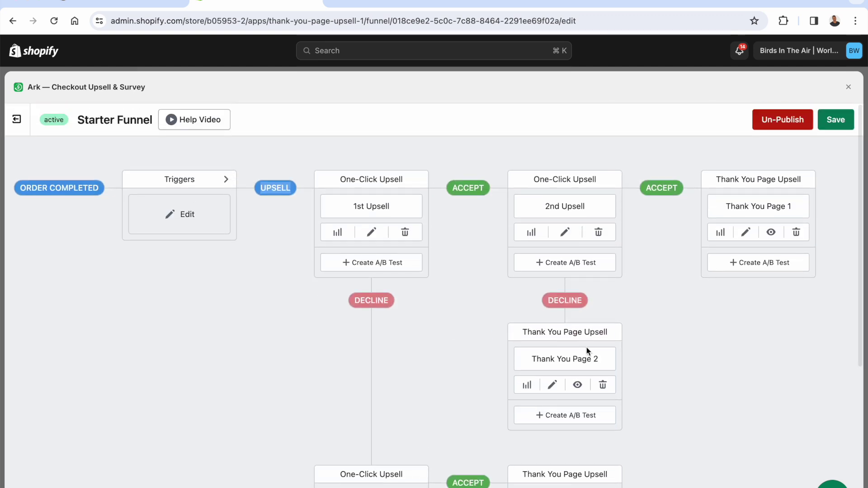
Create an A/B test for the 1st Upsell with a new blank variant, set its product source to Most Expensive Product, and save it.
{"action": "left_click", "coordinate": [355, 264]}
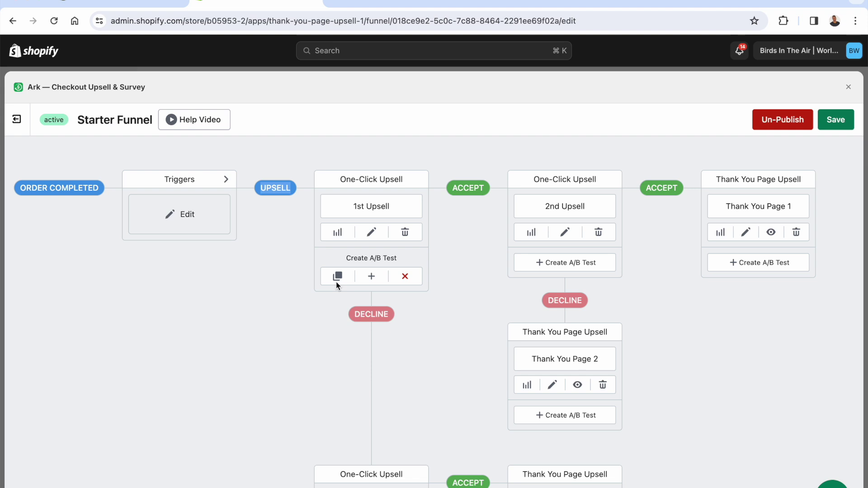
{"action": "left_click", "coordinate": [371, 276]}
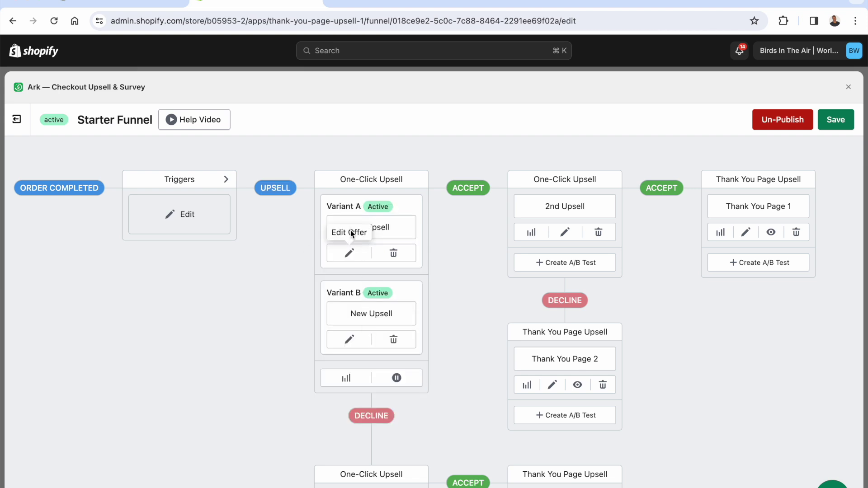
{"action": "left_click", "coordinate": [349, 339]}
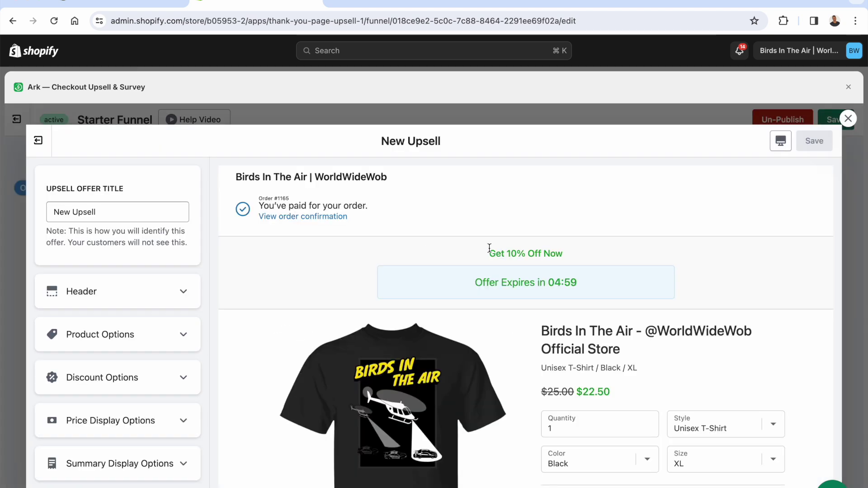
{"action": "left_click", "coordinate": [164, 345]}
{"action": "left_click", "coordinate": [116, 391]}
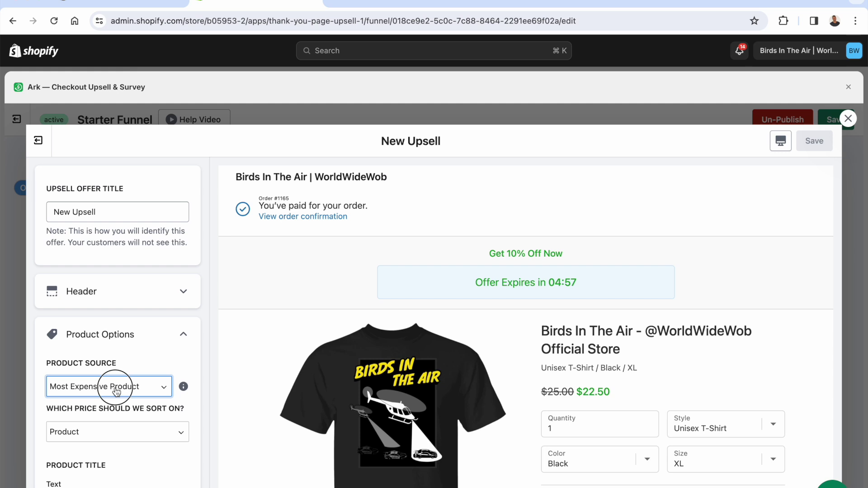
{"action": "left_click", "coordinate": [100, 427]}
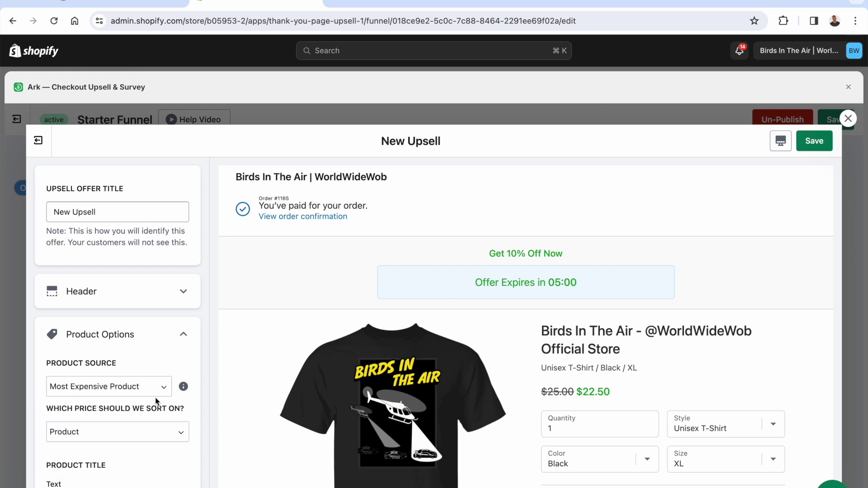
{"action": "left_click", "coordinate": [814, 141]}
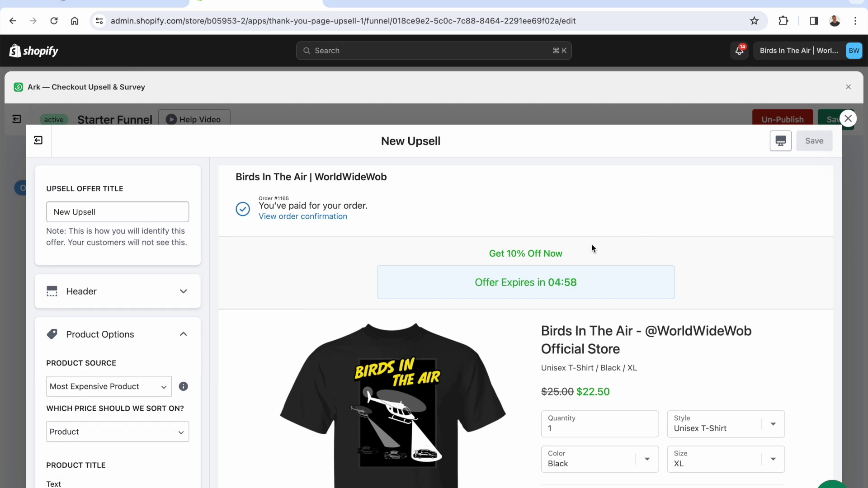
{"action": "left_click", "coordinate": [847, 118]}
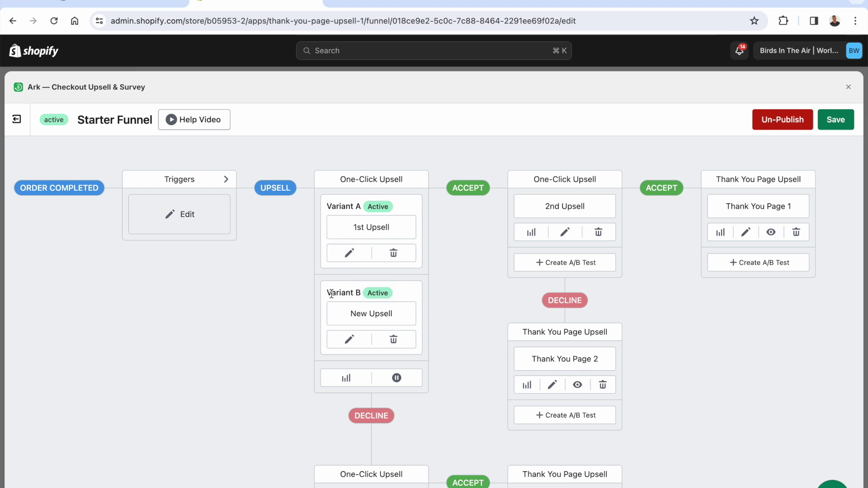
Remove the 1st Upsell variant from the A/B test, keeping the New Upsell offer, and save the Starter Funnel.
{"action": "left_click", "coordinate": [393, 340]}
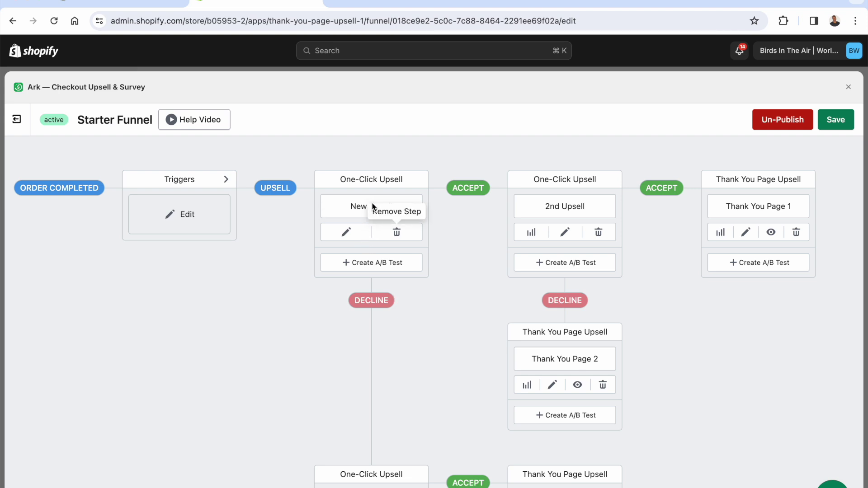
{"action": "left_click", "coordinate": [845, 118]}
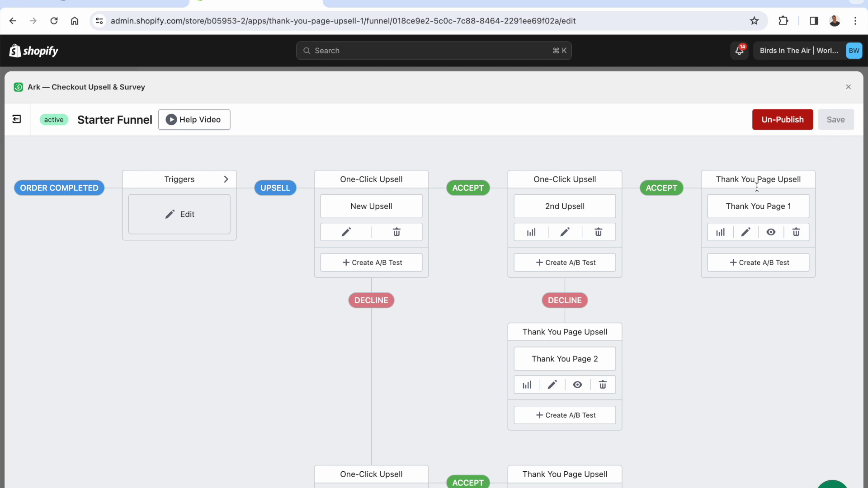
{"action": "scroll", "coordinate": [556, 323], "scroll_direction": "down", "scroll_amount": 2}
{"action": "scroll", "coordinate": [556, 323], "scroll_direction": "up", "scroll_amount": 2}
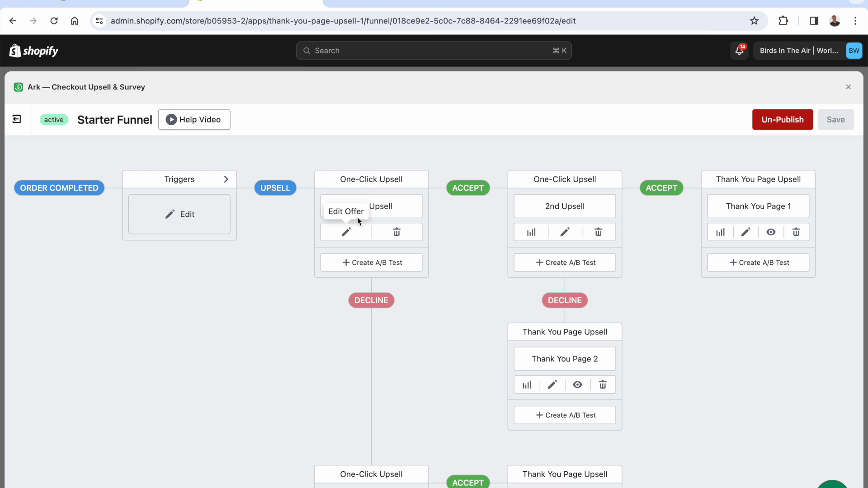
{"action": "scroll", "coordinate": [367, 423], "scroll_direction": "down", "scroll_amount": 1}
{"action": "scroll", "coordinate": [367, 423], "scroll_direction": "up", "scroll_amount": 1}
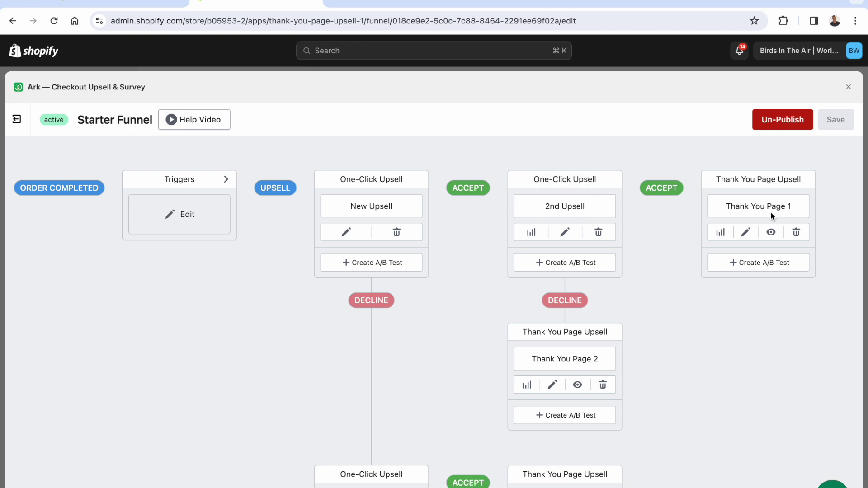
Close the funnel editor and examine the Dashboard's sales chart and Funnels list.
{"action": "left_click", "coordinate": [848, 87]}
{"action": "left_click", "coordinate": [46, 334]}
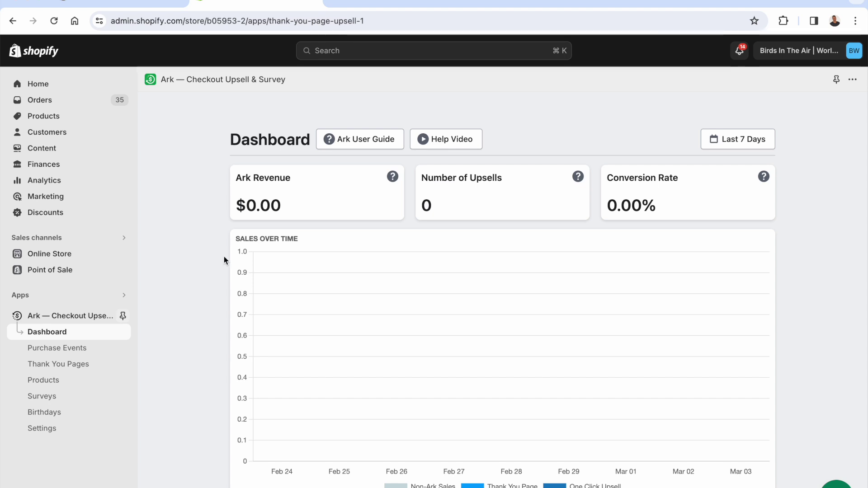
{"action": "scroll", "coordinate": [224, 256], "scroll_direction": "down", "scroll_amount": 2}
{"action": "scroll", "coordinate": [224, 256], "scroll_direction": "up", "scroll_amount": 2}
{"action": "scroll", "coordinate": [224, 256], "scroll_direction": "down", "scroll_amount": 1}
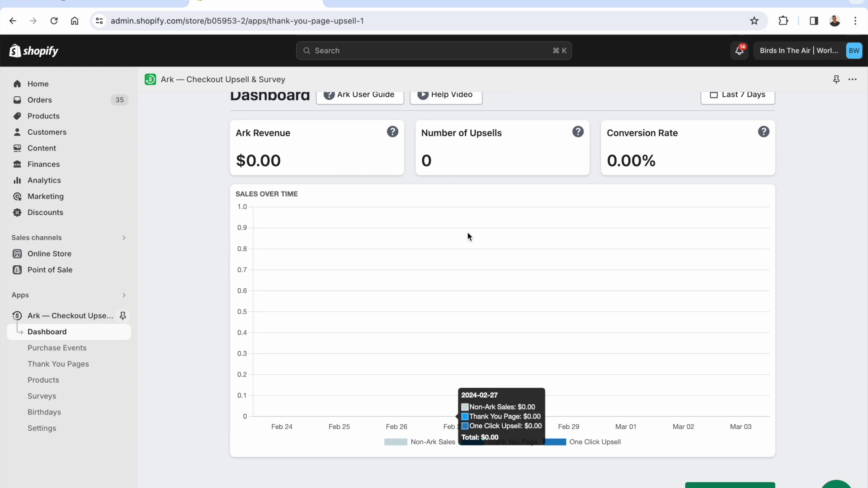
{"action": "scroll", "coordinate": [467, 232], "scroll_direction": "down", "scroll_amount": 5}
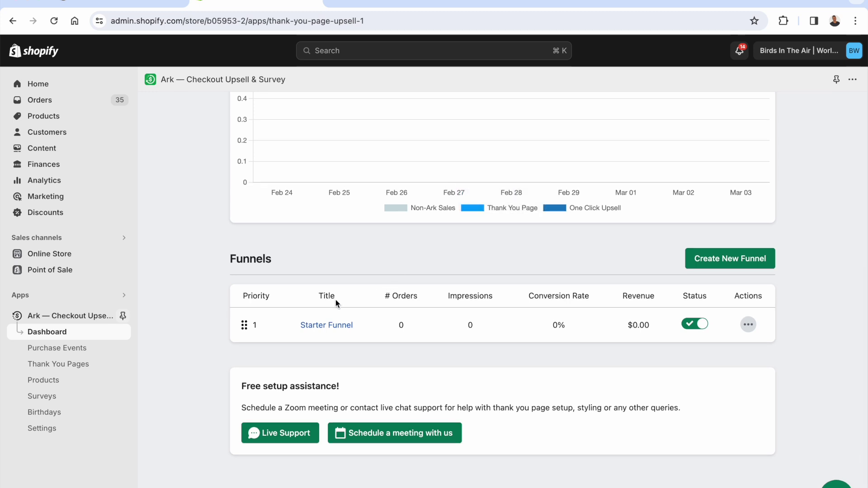
Deactivate the Starter Funnel in the Funnels list and check its available actions.
{"action": "left_click", "coordinate": [705, 326]}
{"action": "left_click", "coordinate": [748, 324]}
{"action": "left_click", "coordinate": [790, 293]}
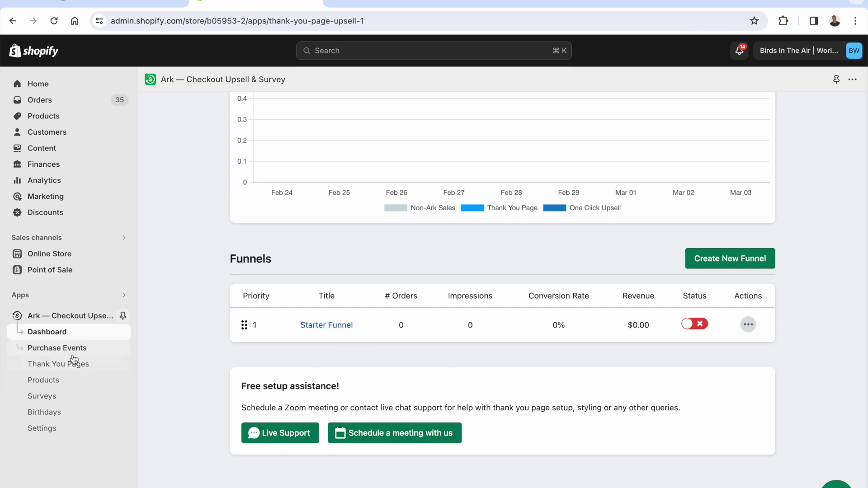
Review the Ark order notes and order tags settings, and the Customer Birthdays list.
{"action": "left_click", "coordinate": [68, 428]}
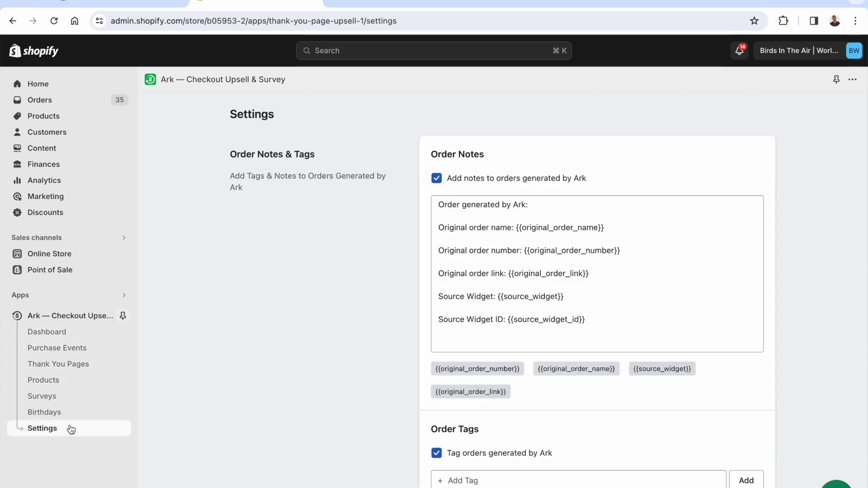
{"action": "scroll", "coordinate": [232, 351], "scroll_direction": "down", "scroll_amount": 2}
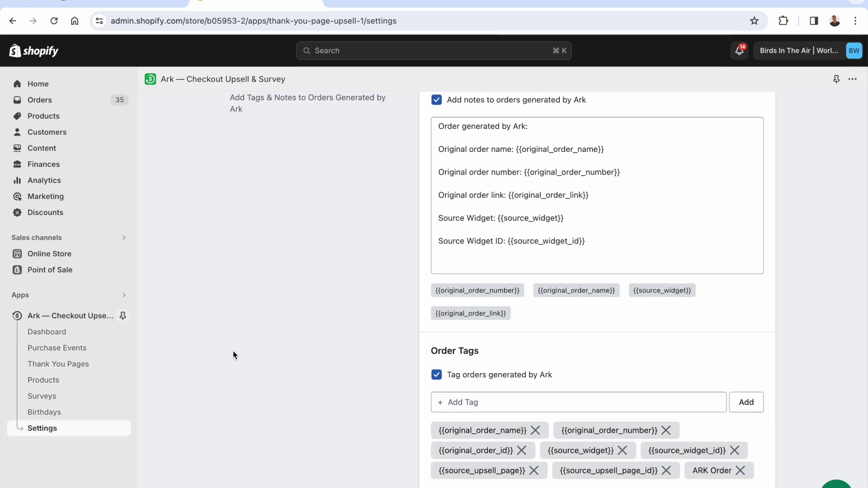
{"action": "scroll", "coordinate": [232, 350], "scroll_direction": "up", "scroll_amount": 2}
{"action": "left_click", "coordinate": [43, 414]}
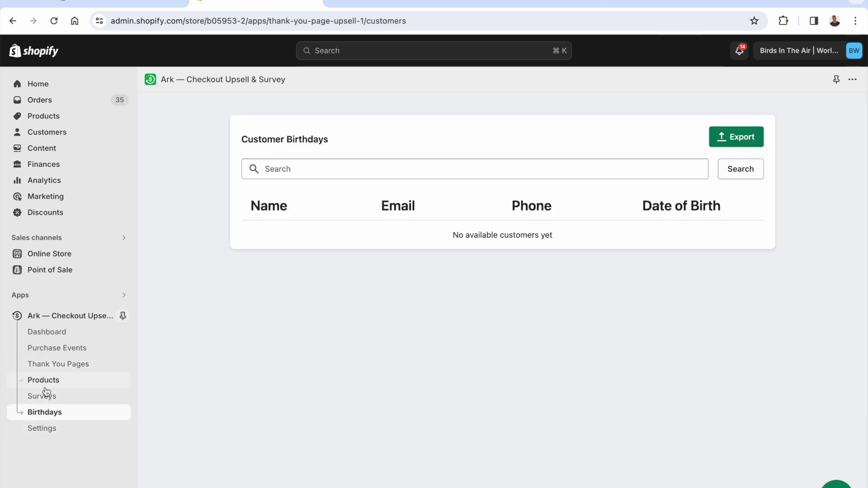
Look at the Surveys page and its new post-purchase survey form, and leave the form without creating a survey.
{"action": "left_click", "coordinate": [45, 396]}
{"action": "left_click", "coordinate": [710, 131]}
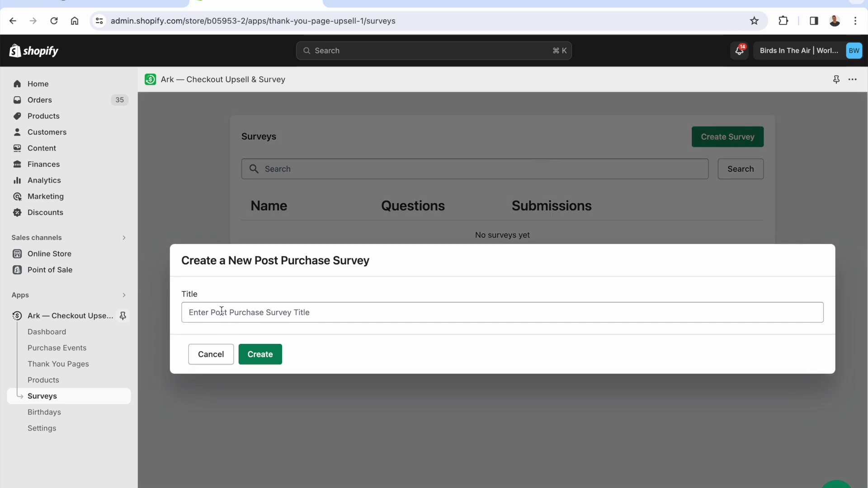
{"action": "left_click", "coordinate": [216, 356]}
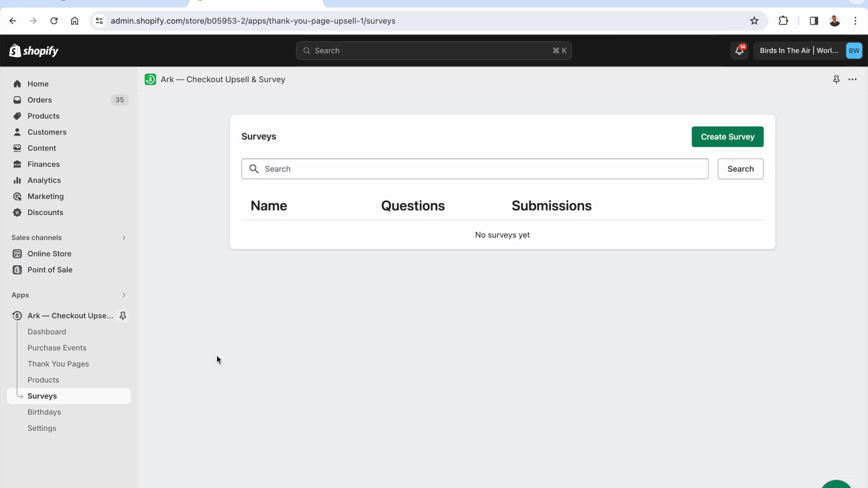
Return to the Ark Dashboard and switch to the Ark - Post Purchase Upsell listing in the Shopify App Store.
{"action": "left_click", "coordinate": [60, 333]}
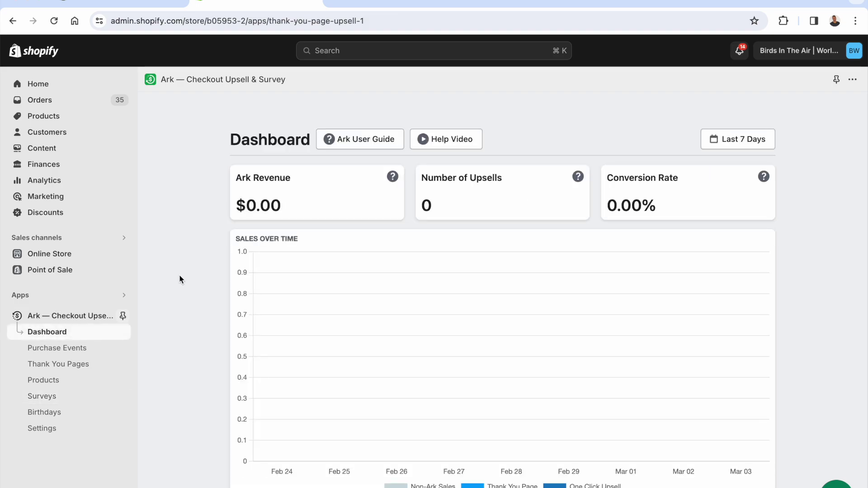
{"action": "left_click", "coordinate": [119, 4]}
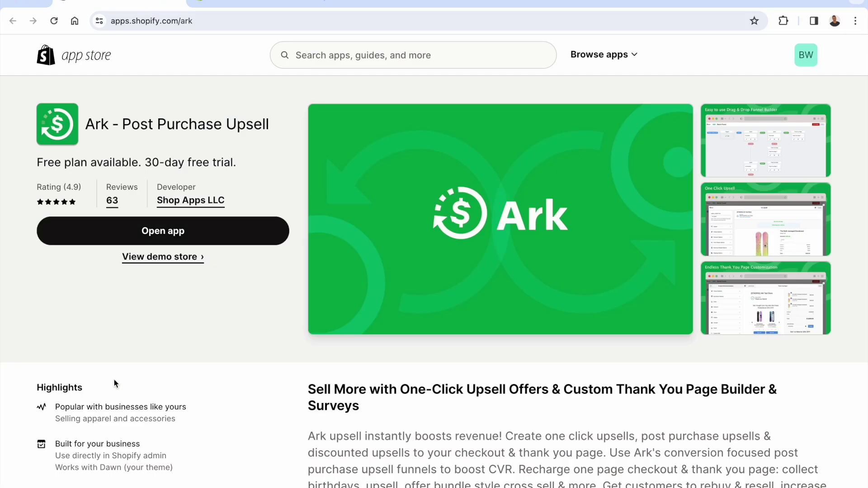